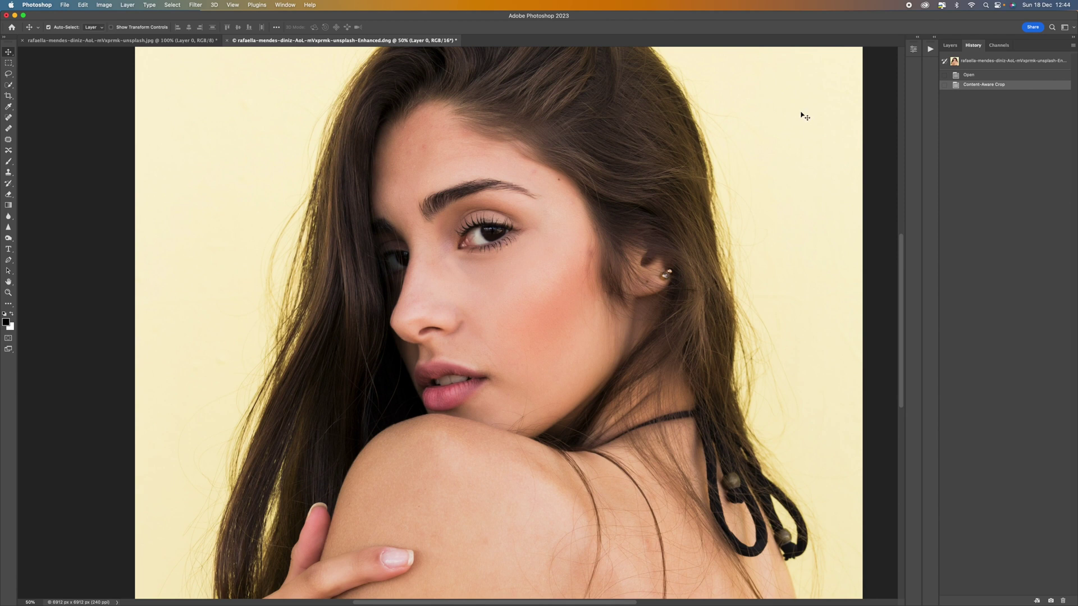
- Add a Gradient Map adjustment layer above Layer 0
click(947, 48)
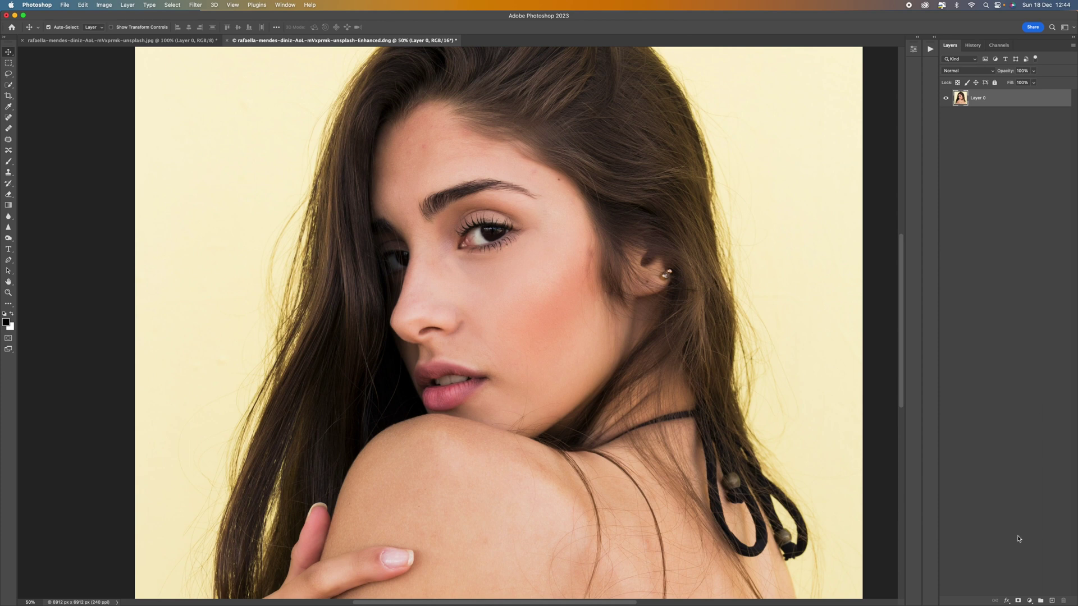
click(1028, 600)
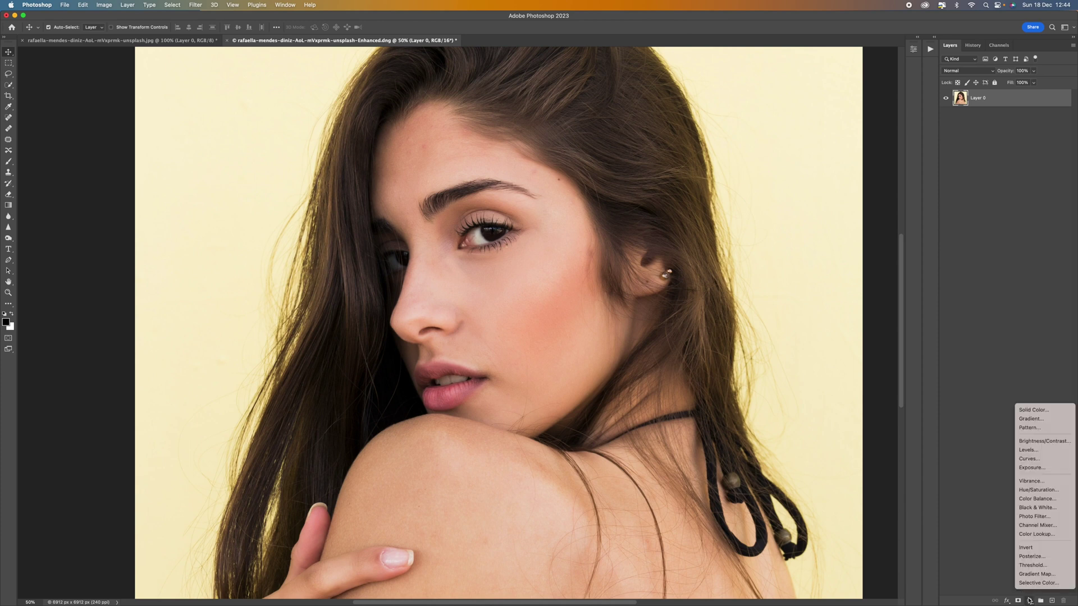
click(1056, 576)
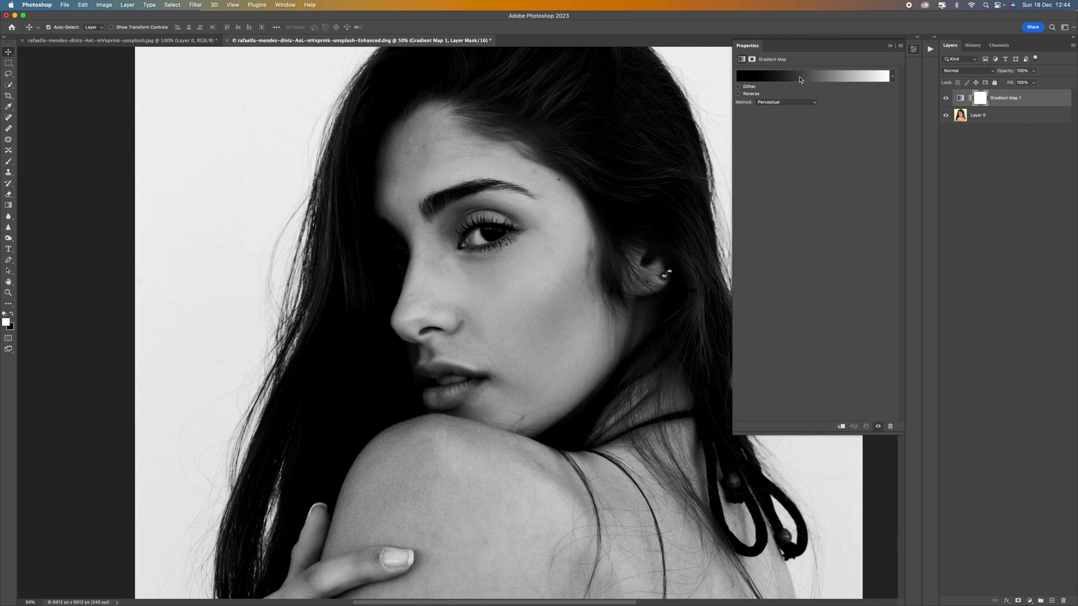
- Apply the Black, White preset from the Basics group as the gradient map's gradient
click(817, 77)
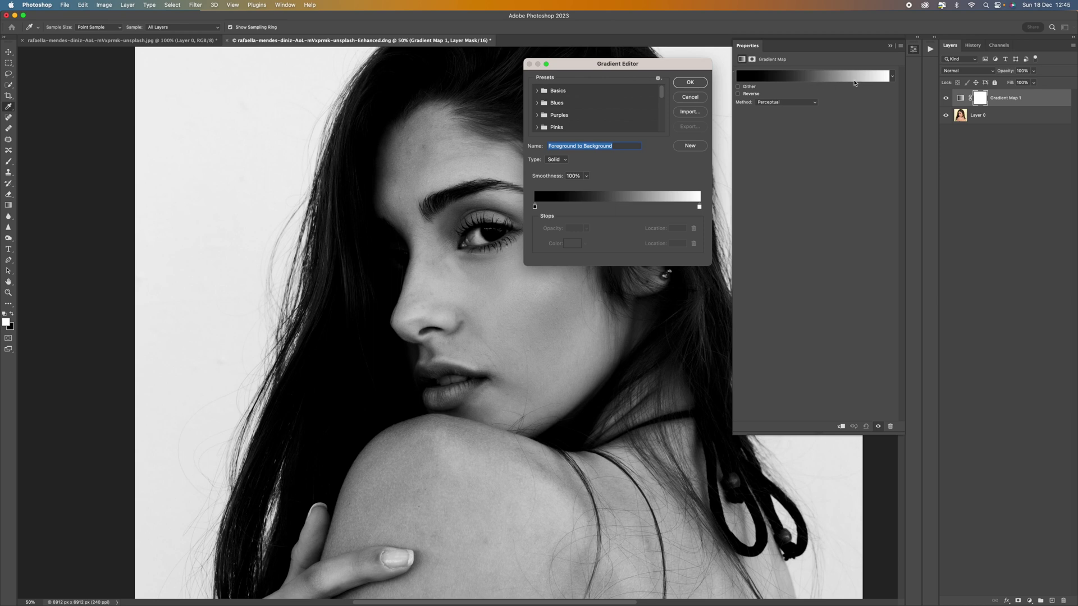
click(537, 91)
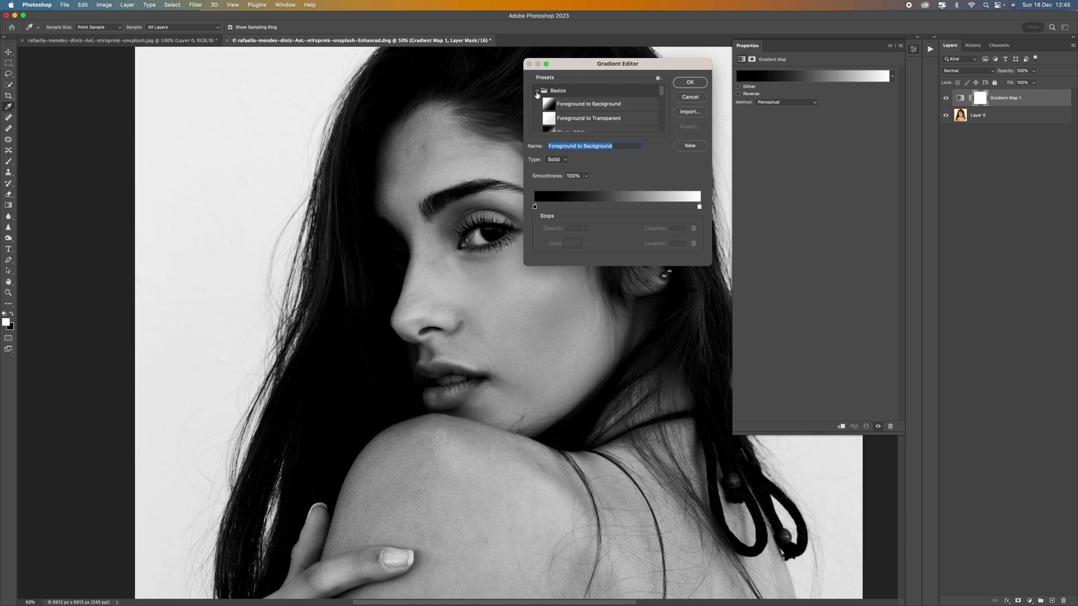
scroll(601, 112, down, 1)
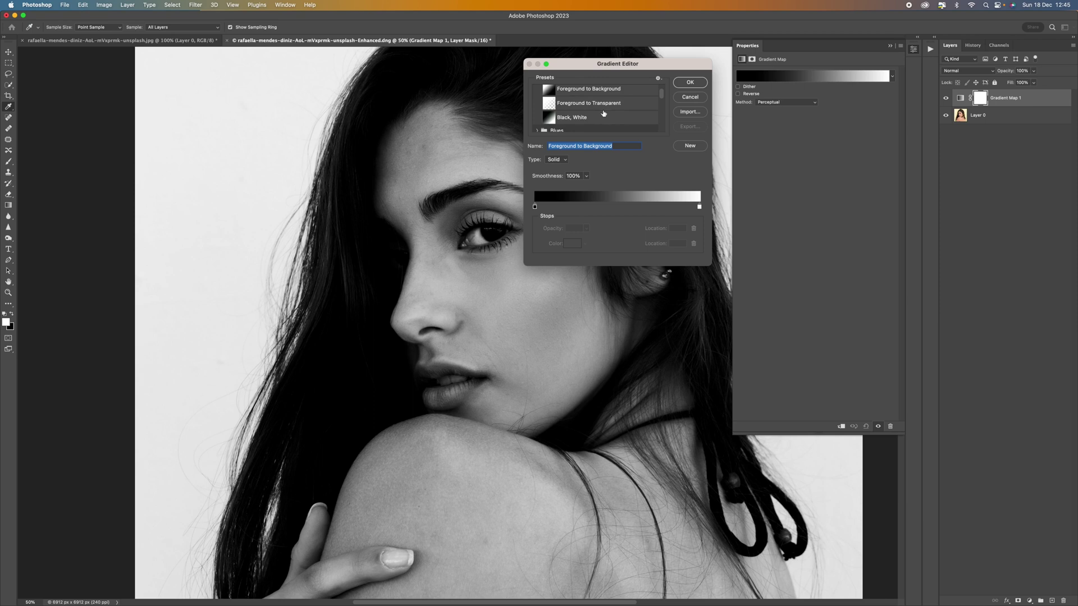
click(585, 120)
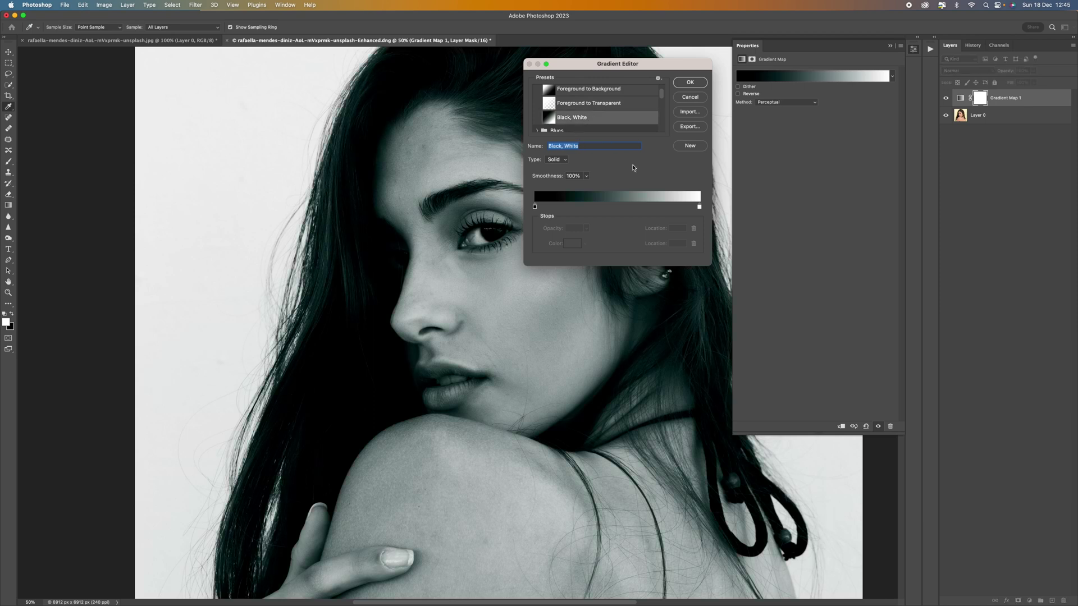
- Add a middle colour stop at location 50 with the dark red colour 844444 and accept the gradient
click(609, 206)
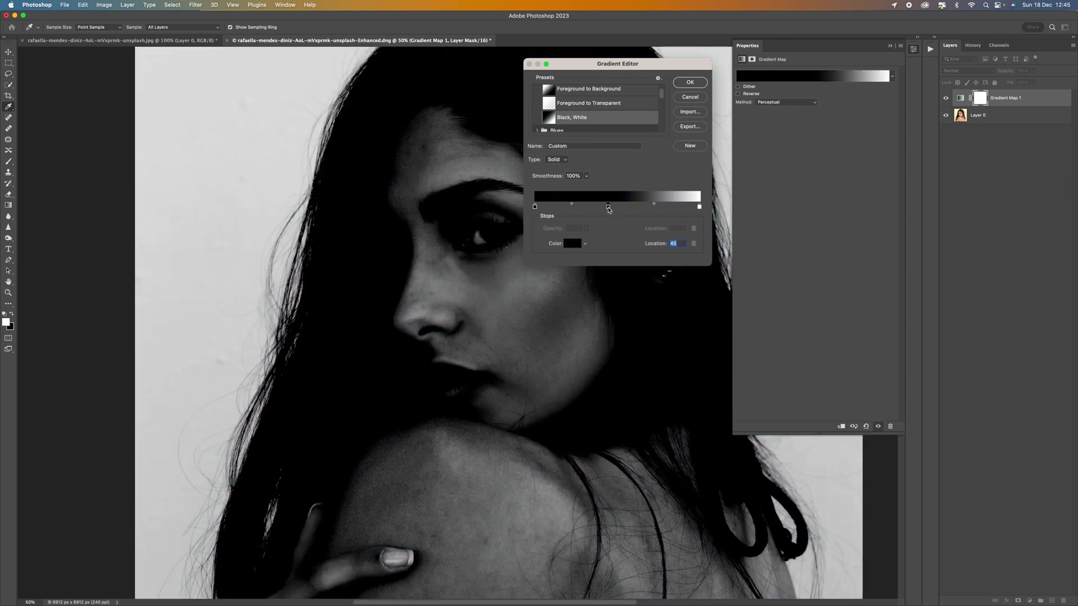
drag(608, 207, 617, 208)
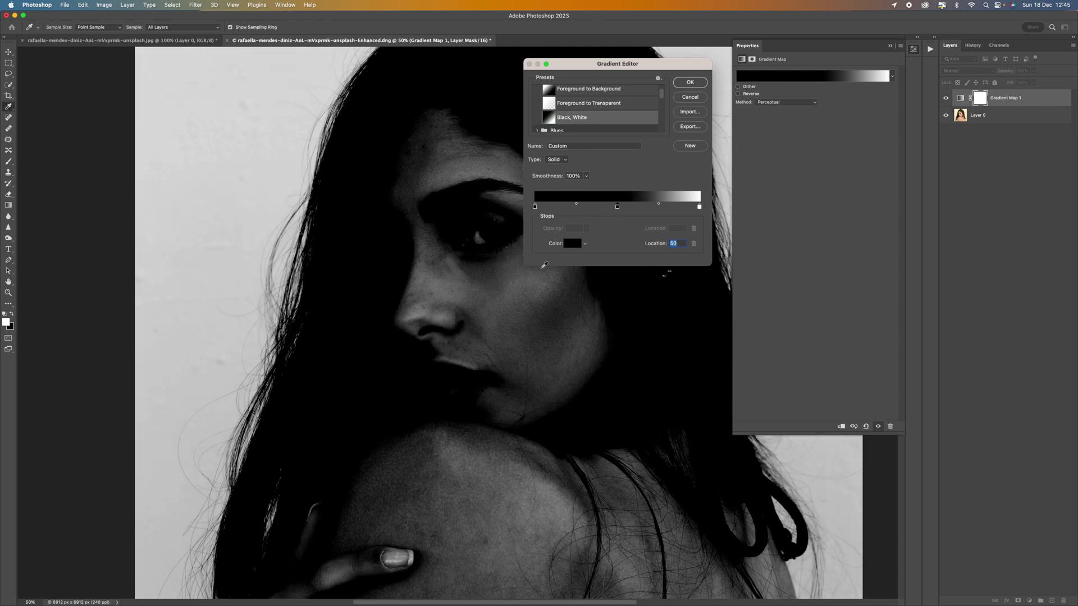
click(578, 245)
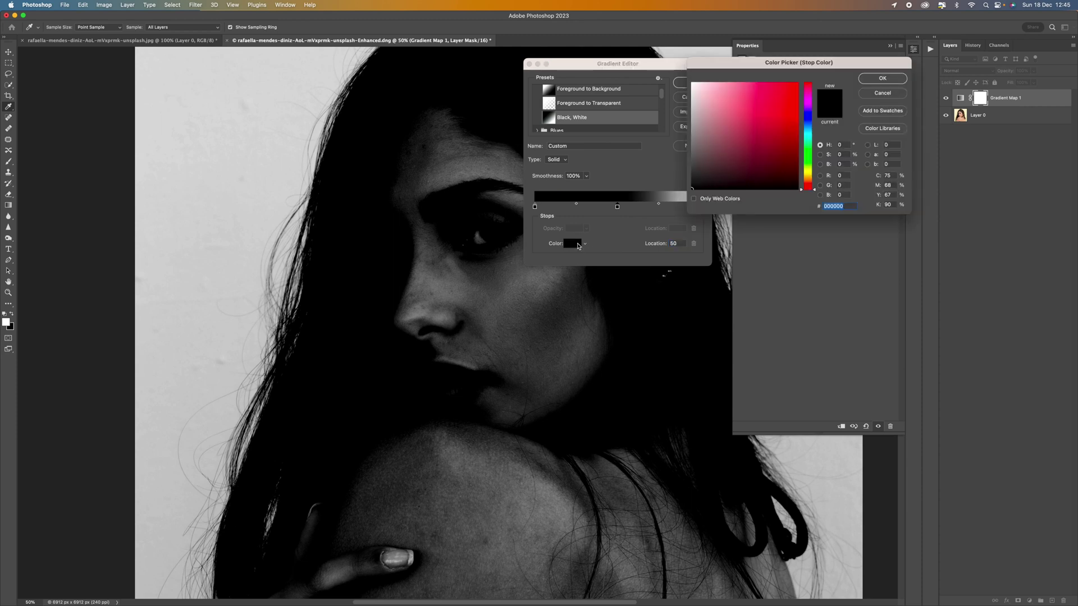
drag(756, 115, 759, 96)
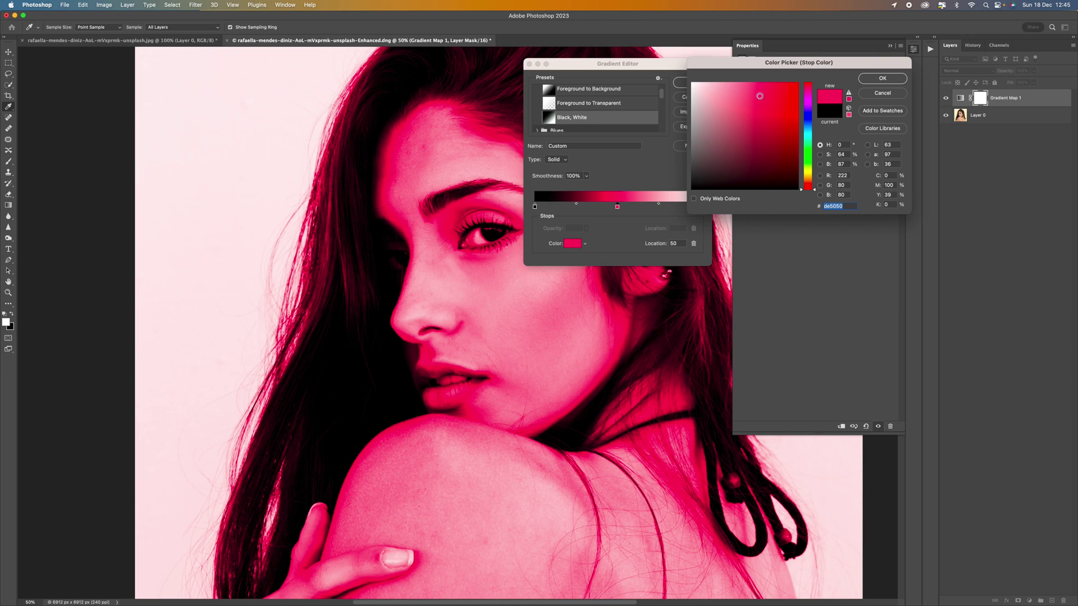
mouse_move(759, 96)
mouse_down()
mouse_move(742, 138)
mouse_move(752, 140)
mouse_move(743, 133)
mouse_up()
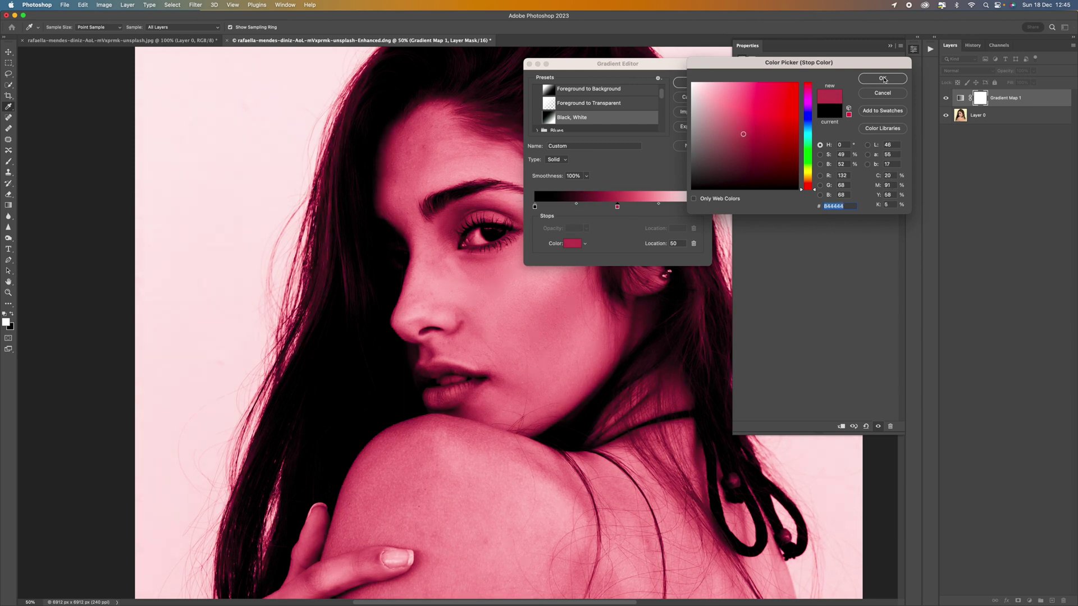
click(884, 79)
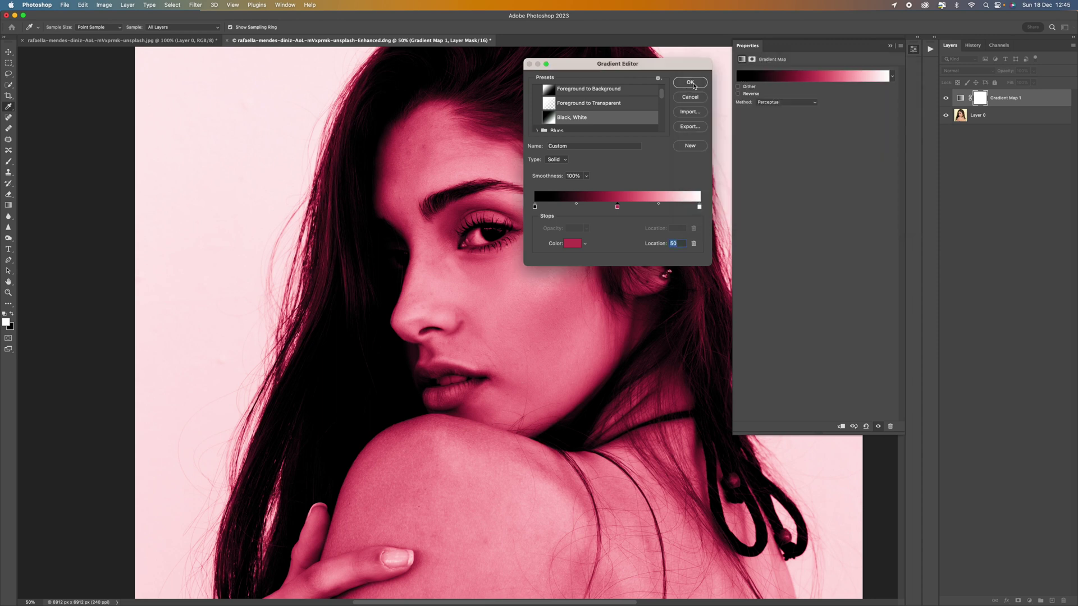
click(691, 82)
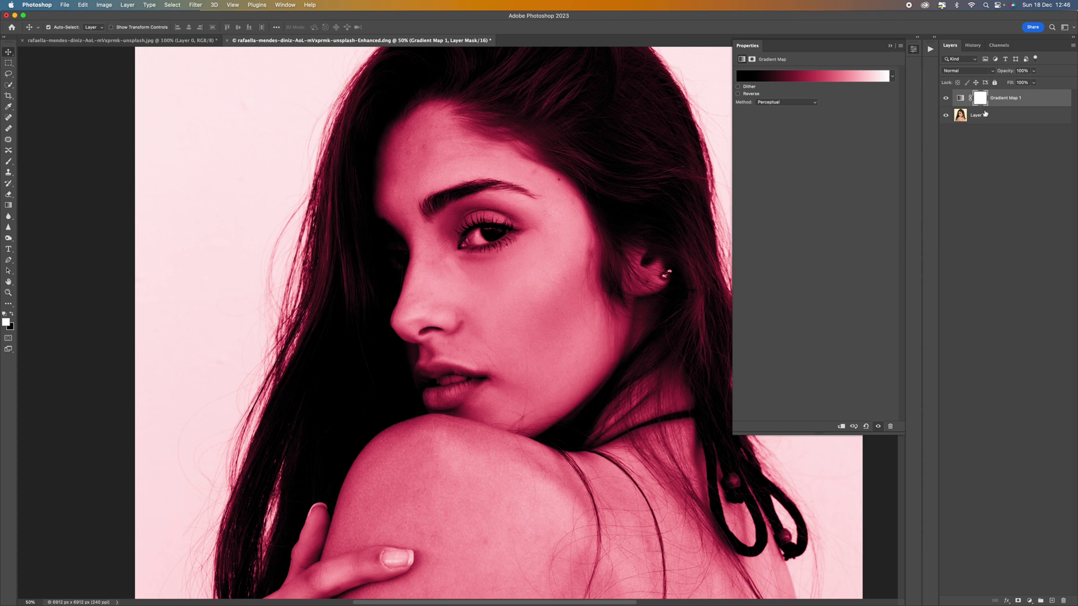
- Invert the Gradient Map's layer mask to black and set up a soft round brush with 8% flow
key(super+i)
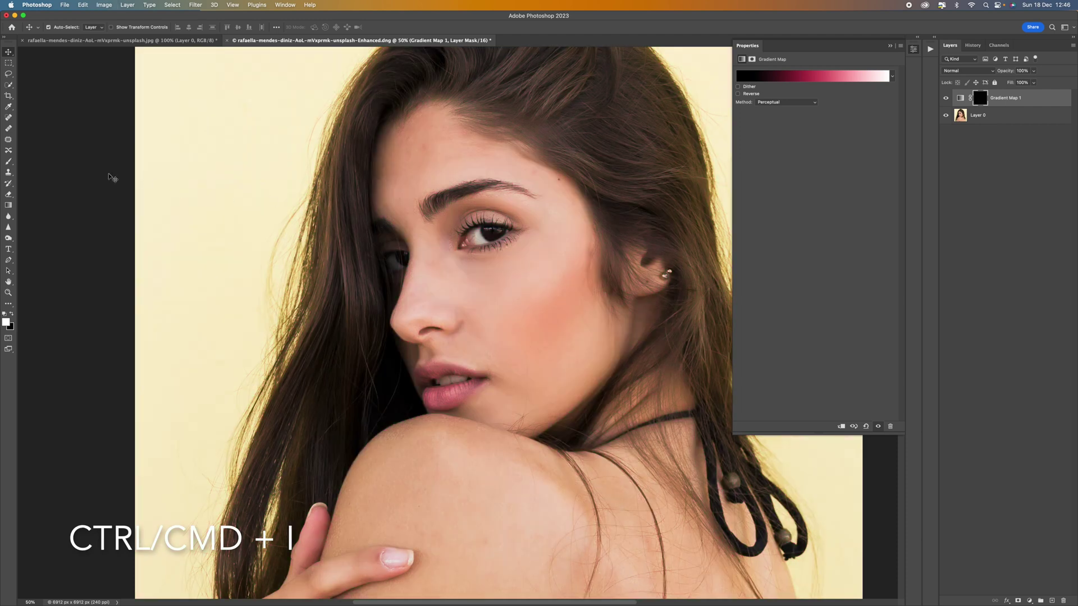
click(8, 162)
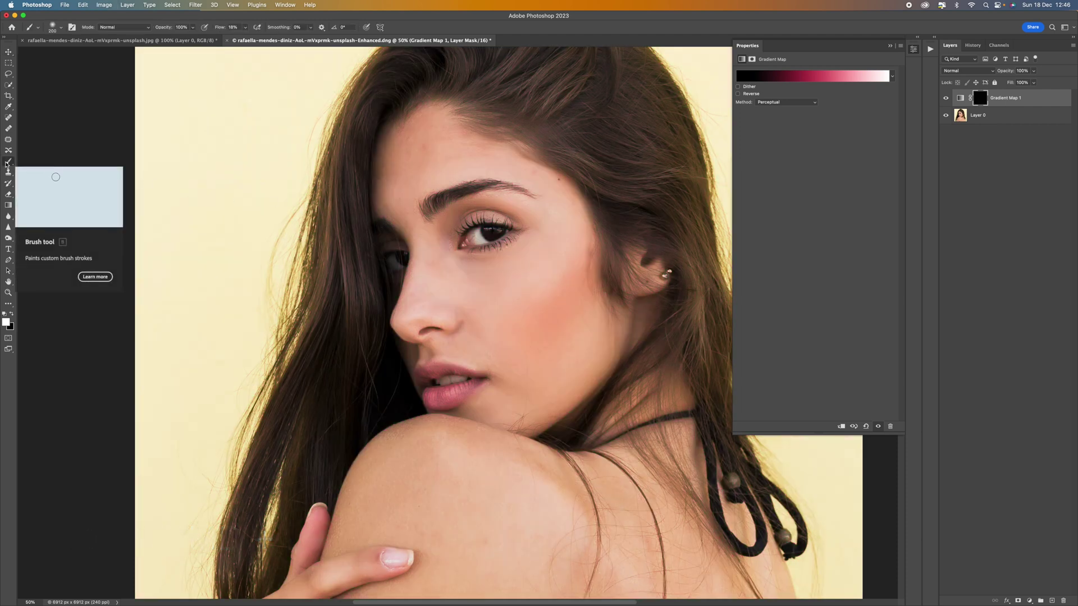
click(10, 315)
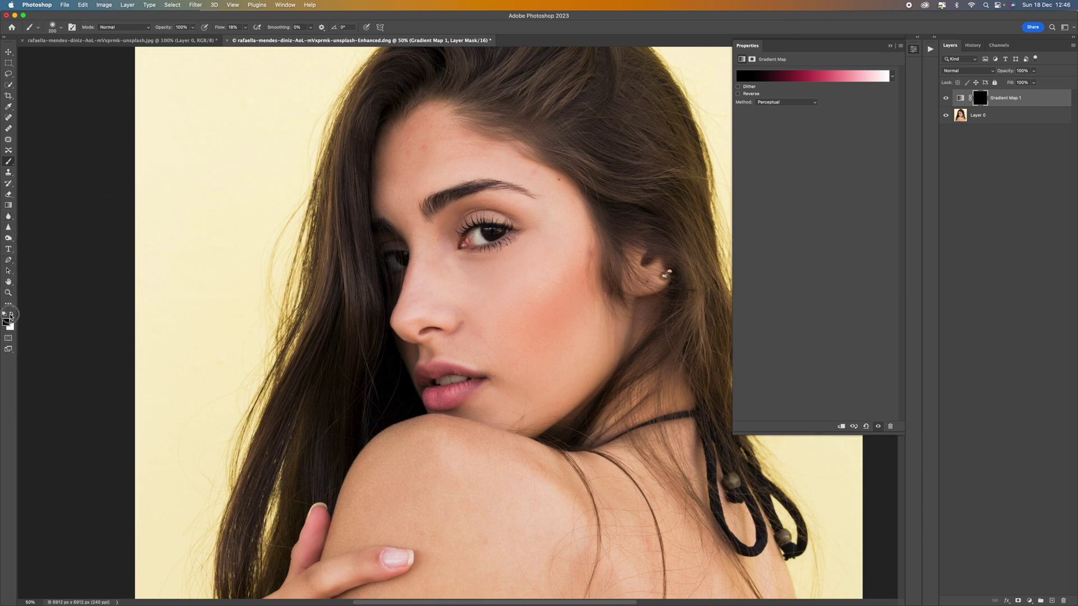
click(61, 29)
click(51, 140)
drag(49, 73, 35, 74)
drag(246, 28, 241, 42)
- Paint white on the mask over the middle of the lower lip with a size 90 brush
key(super+plus)
key(super+plus)
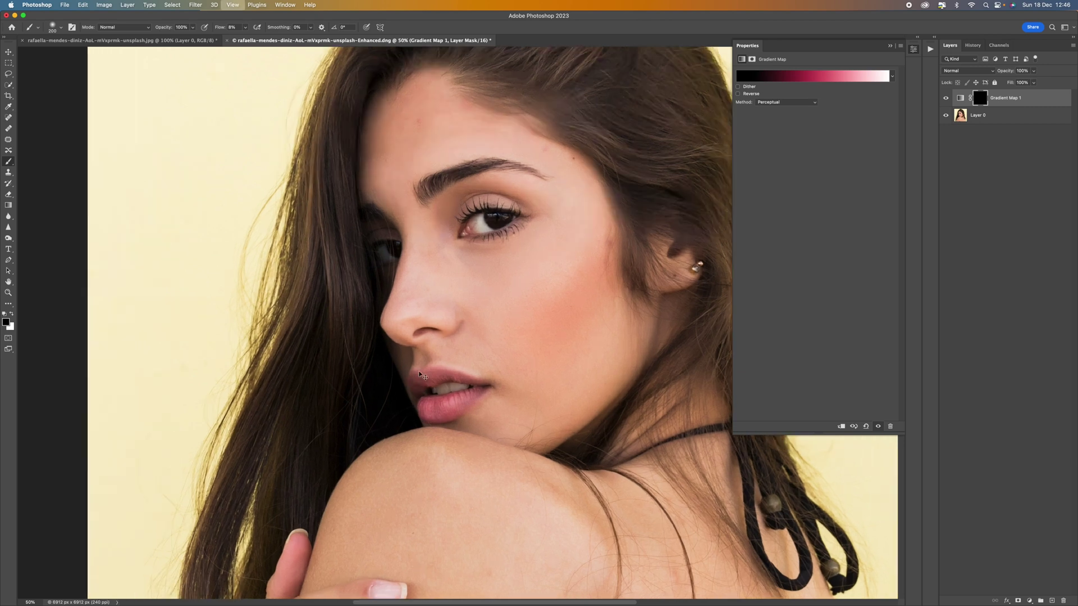
scroll(424, 371, down, 3)
key(super+plus)
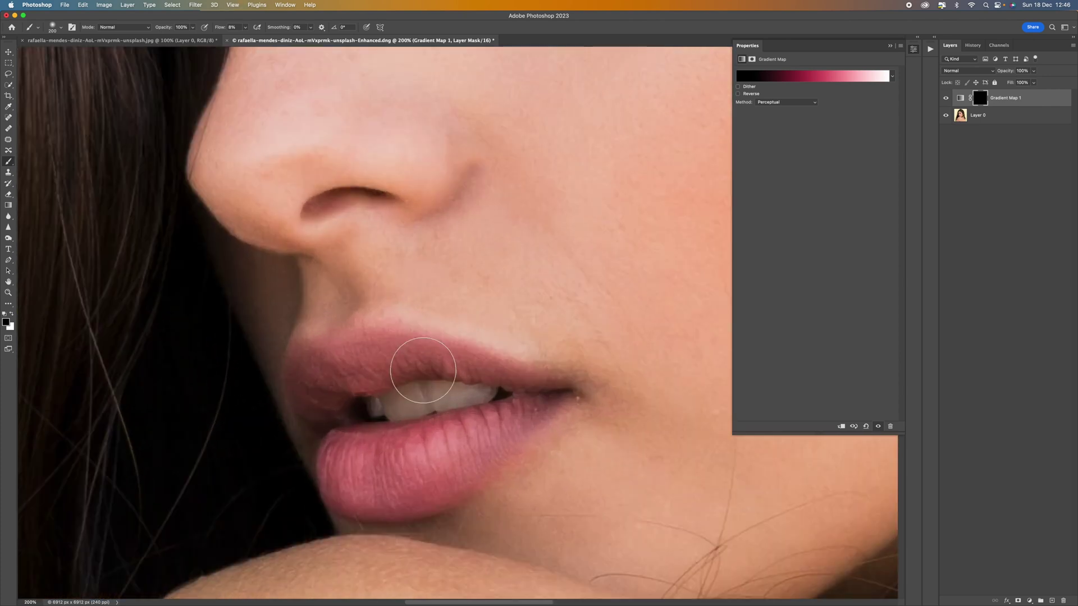
key(super+minus)
key(super+plus)
key(bracketleft)
key(bracketleft)
key(bracketleft)
key(bracketleft)
key(bracketleft)
key(bracketleft)
key(bracketright)
click(11, 315)
mouse_move(471, 453)
mouse_down()
mouse_move(458, 446)
mouse_move(471, 438)
mouse_move(424, 458)
mouse_up()
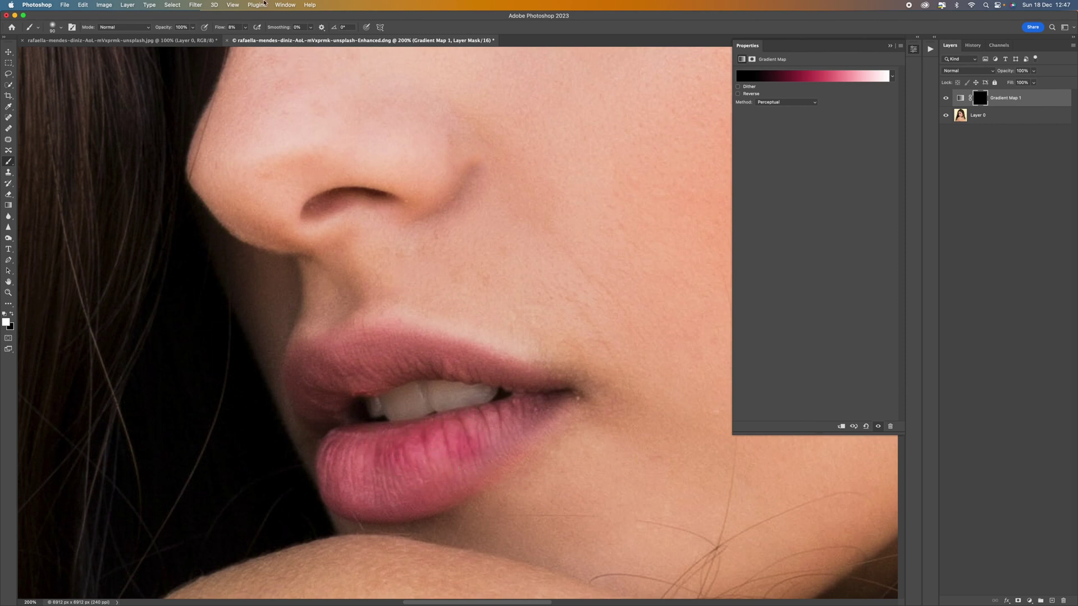
- Raise the brush flow to 65%, paint white over the whole lower lip, and shrink the brush
drag(244, 28, 267, 55)
mouse_move(465, 452)
mouse_down()
mouse_move(422, 468)
mouse_move(459, 446)
mouse_move(400, 456)
mouse_move(395, 443)
mouse_move(451, 441)
mouse_move(339, 440)
mouse_move(330, 493)
mouse_move(360, 503)
mouse_move(352, 510)
mouse_move(387, 504)
mouse_move(361, 511)
mouse_move(422, 506)
mouse_move(472, 482)
mouse_move(556, 395)
mouse_move(428, 430)
mouse_move(511, 416)
mouse_move(428, 484)
mouse_move(457, 470)
mouse_move(447, 478)
mouse_move(411, 493)
mouse_move(373, 492)
mouse_move(346, 472)
mouse_move(490, 421)
mouse_move(361, 491)
mouse_move(342, 485)
mouse_move(397, 513)
mouse_move(449, 481)
mouse_move(395, 510)
mouse_move(455, 450)
mouse_move(536, 405)
mouse_move(481, 416)
mouse_move(473, 431)
mouse_move(453, 416)
mouse_move(491, 431)
mouse_move(537, 397)
mouse_up()
key([)
key([)
key(bracketleft)
key(bracketleft)
key(bracketleft)
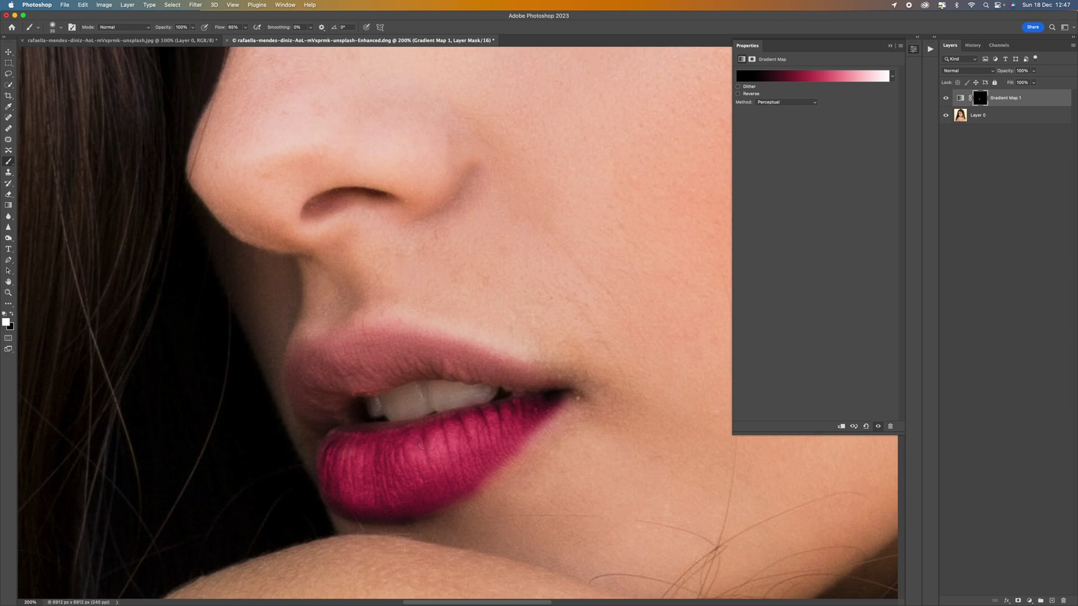
- Paint white on the mask over the whole upper lip and refine the lower lip's outline
mouse_move(537, 377)
mouse_down()
mouse_move(438, 349)
mouse_move(481, 370)
mouse_move(448, 363)
mouse_move(463, 374)
mouse_move(553, 387)
mouse_move(392, 339)
mouse_move(311, 344)
mouse_move(292, 369)
mouse_move(304, 416)
mouse_move(323, 426)
mouse_move(351, 395)
mouse_move(401, 374)
mouse_move(470, 372)
mouse_move(404, 354)
mouse_move(309, 355)
mouse_move(318, 416)
mouse_move(352, 374)
mouse_move(376, 376)
mouse_move(354, 364)
mouse_move(318, 372)
mouse_move(335, 376)
mouse_move(316, 408)
mouse_up()
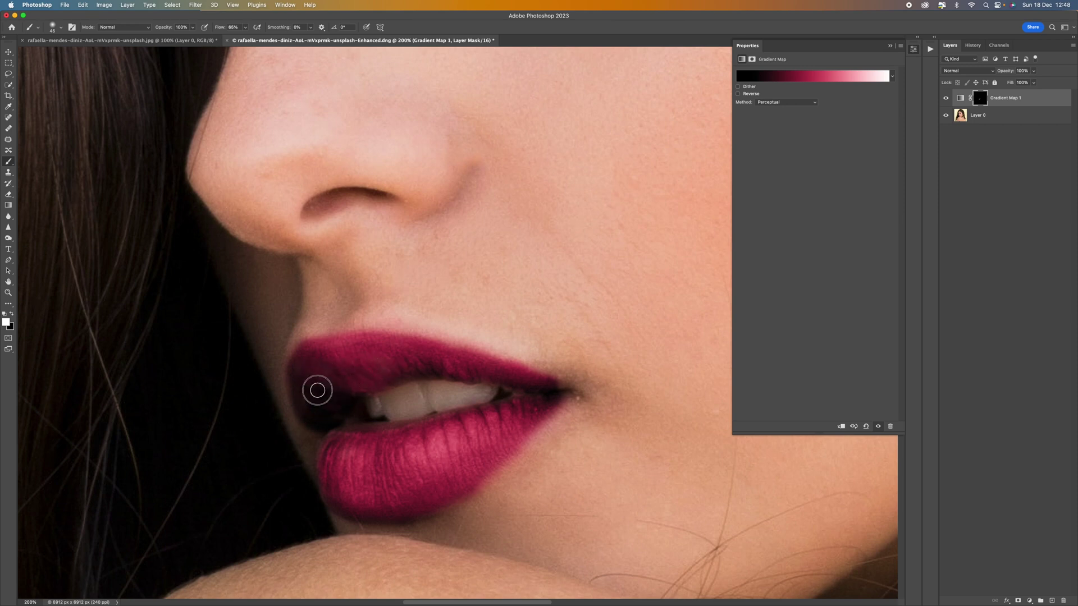
mouse_move(454, 353)
mouse_down()
mouse_move(564, 387)
mouse_move(559, 404)
mouse_up()
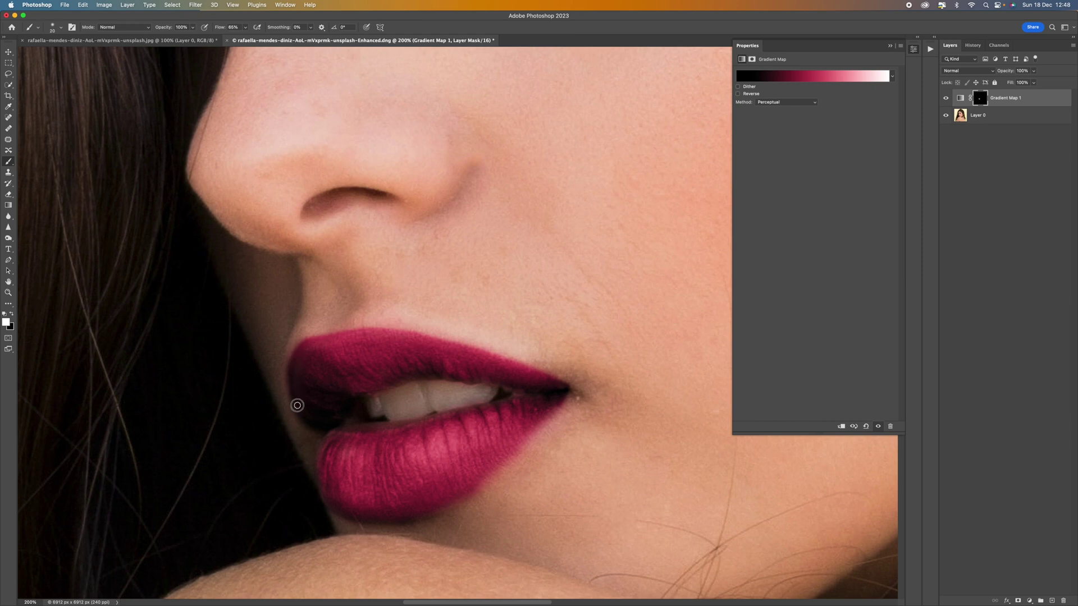
mouse_move(330, 439)
mouse_down()
mouse_move(316, 452)
mouse_move(335, 510)
mouse_move(414, 519)
mouse_move(465, 495)
mouse_move(517, 450)
mouse_up()
drag(518, 449, 563, 394)
- Touch up the mask on the lower lip with a slightly larger white brush
key(super+minus)
key(super+minus)
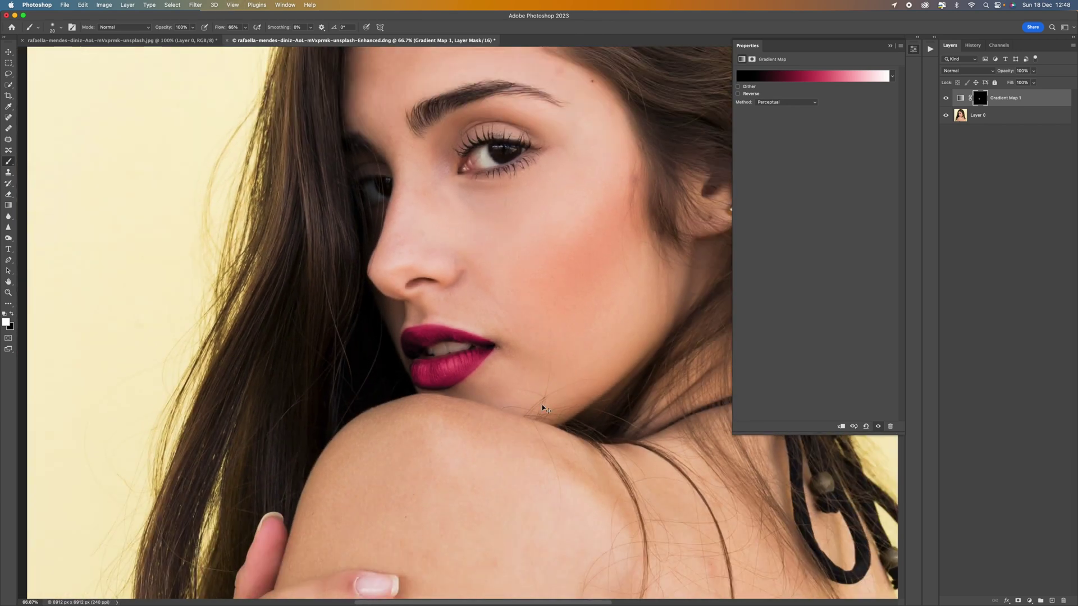
key(super+plus)
key(super+plus)
scroll(485, 383, down, 1)
key(bracketright)
mouse_move(487, 463)
mouse_down()
mouse_move(527, 418)
mouse_move(438, 491)
mouse_move(488, 455)
mouse_up()
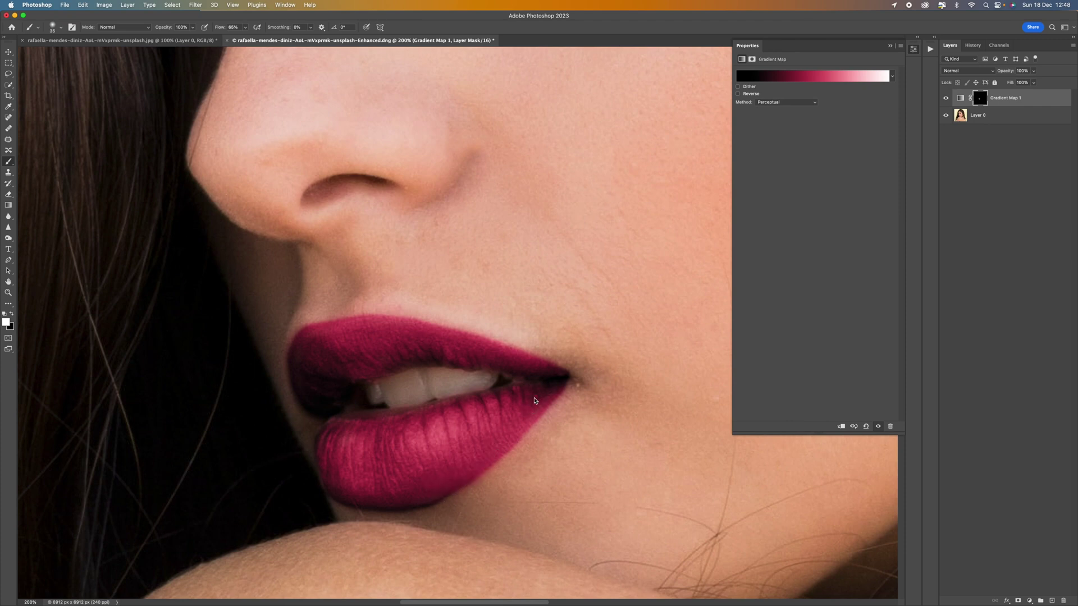
- Compare the portrait with and without the lip colour by toggling the Gradient Map layer's visibility
key(super+minus)
key(super+minus)
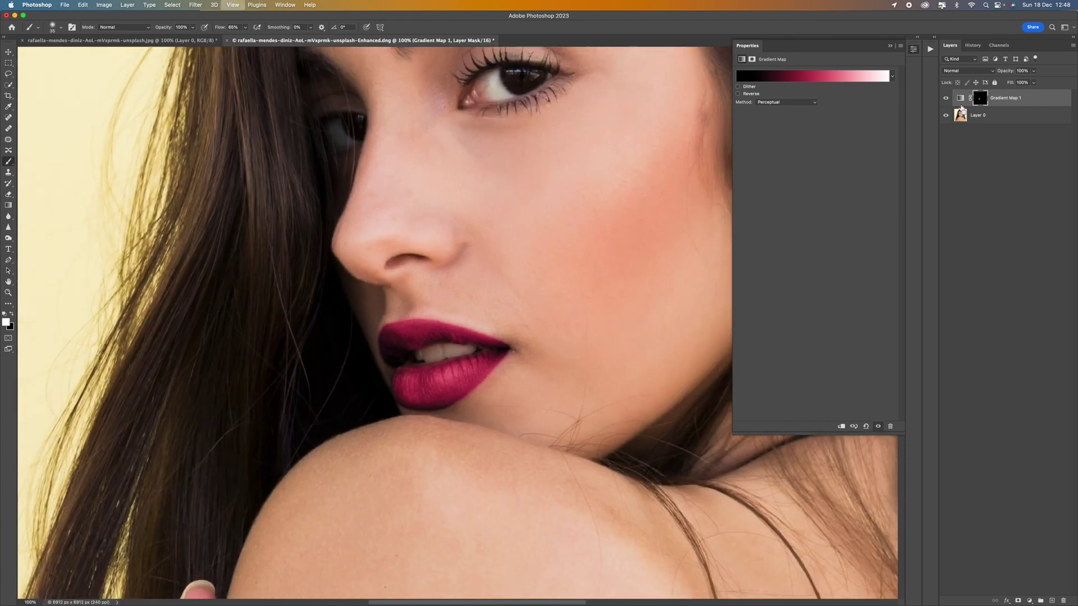
click(946, 100)
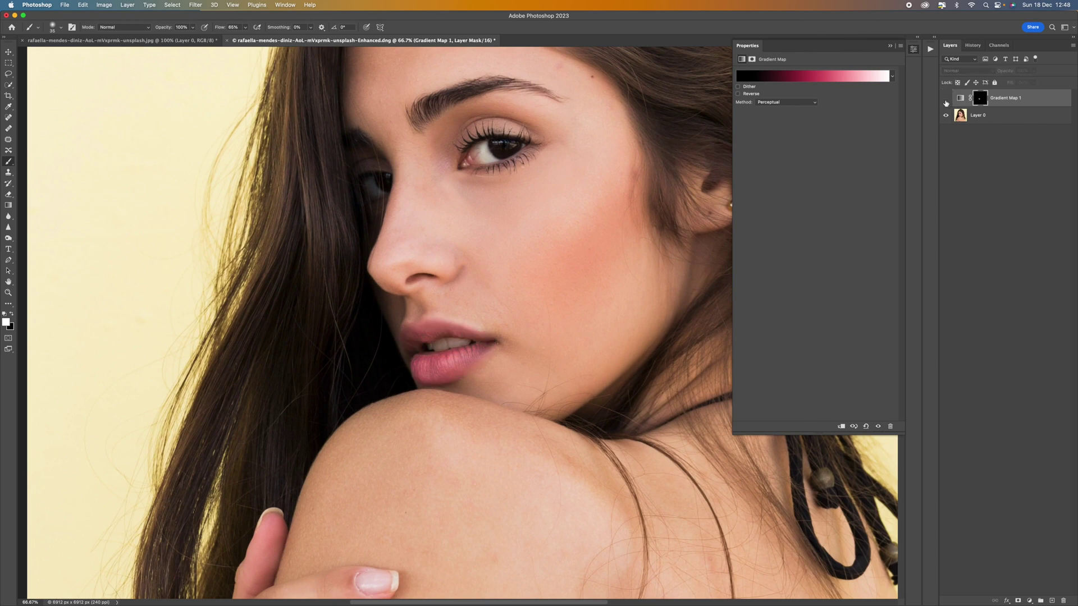
click(945, 99)
key(super+minus)
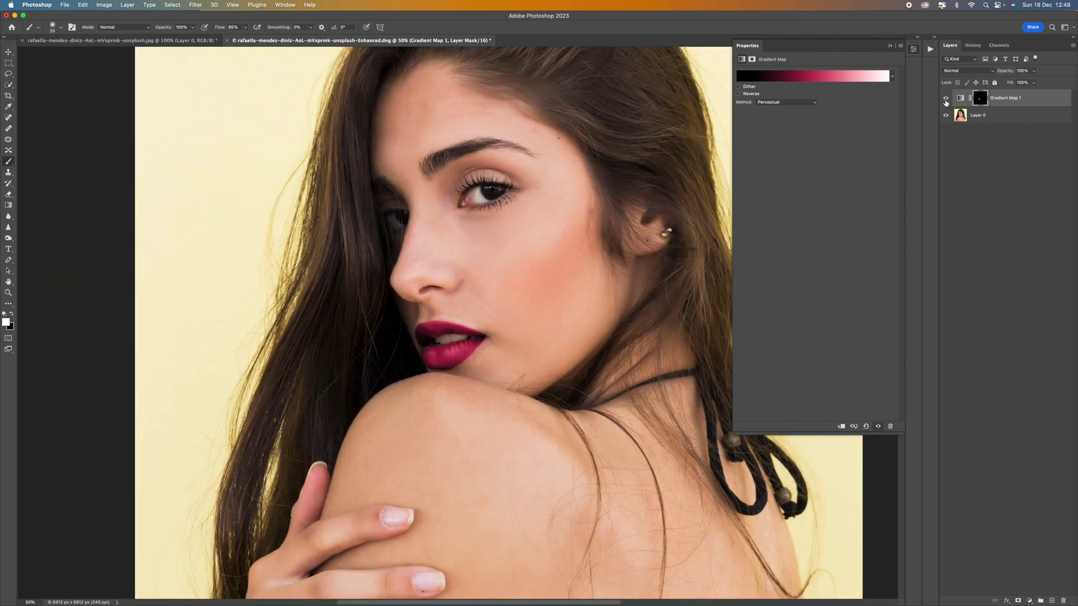
- Change the gradient map's middle stop to the darker, less saturated red 744141 and accept the gradient
click(960, 98)
click(832, 77)
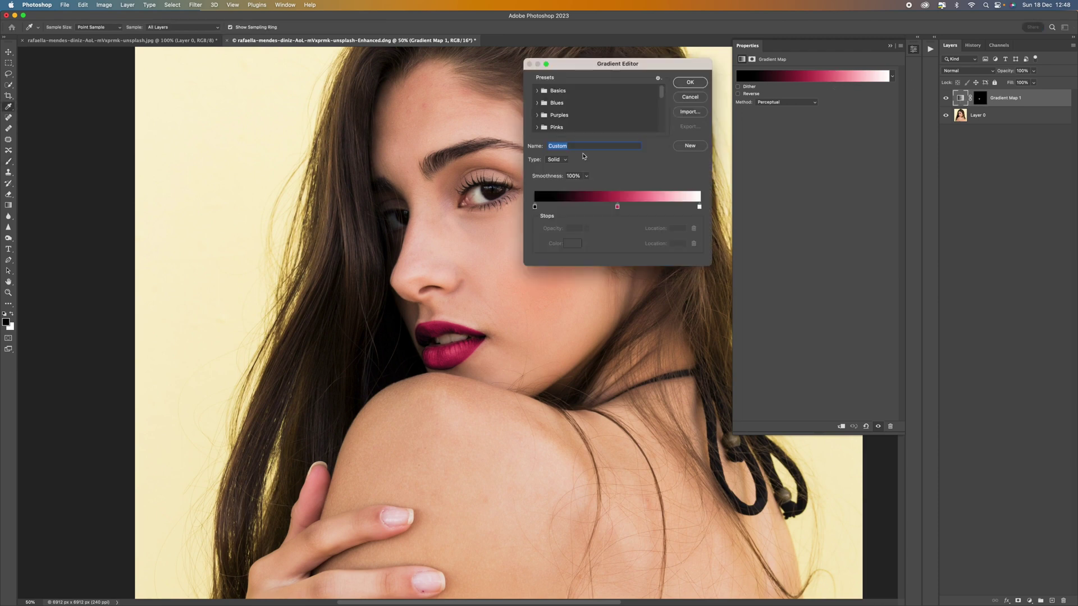
click(617, 207)
click(571, 244)
mouse_move(748, 121)
mouse_down()
mouse_move(765, 91)
mouse_move(744, 98)
mouse_move(737, 140)
mouse_up()
click(739, 140)
click(738, 140)
click(739, 141)
click(882, 78)
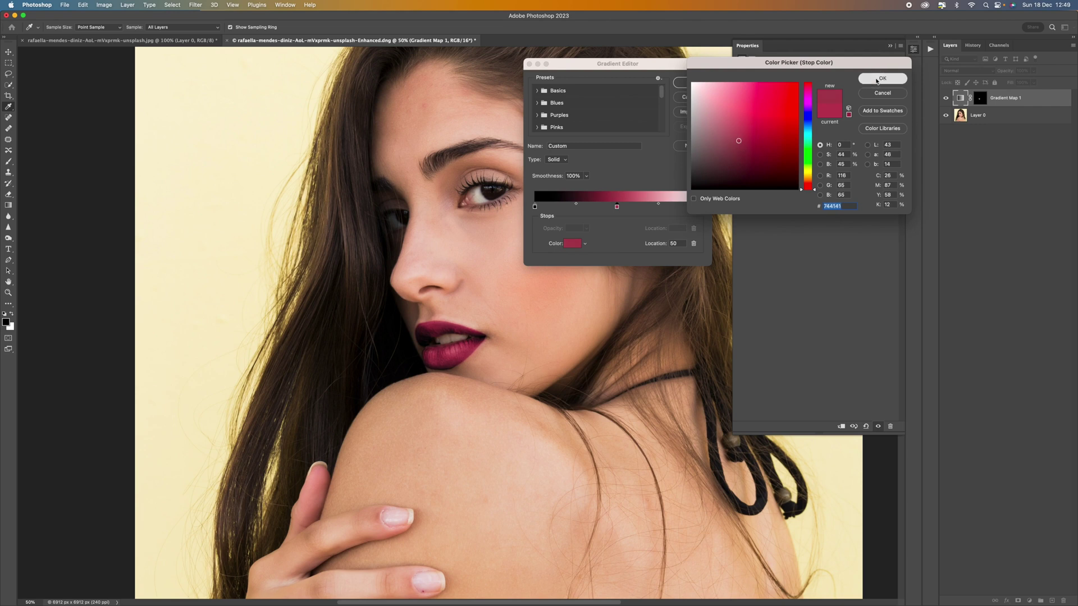
click(689, 84)
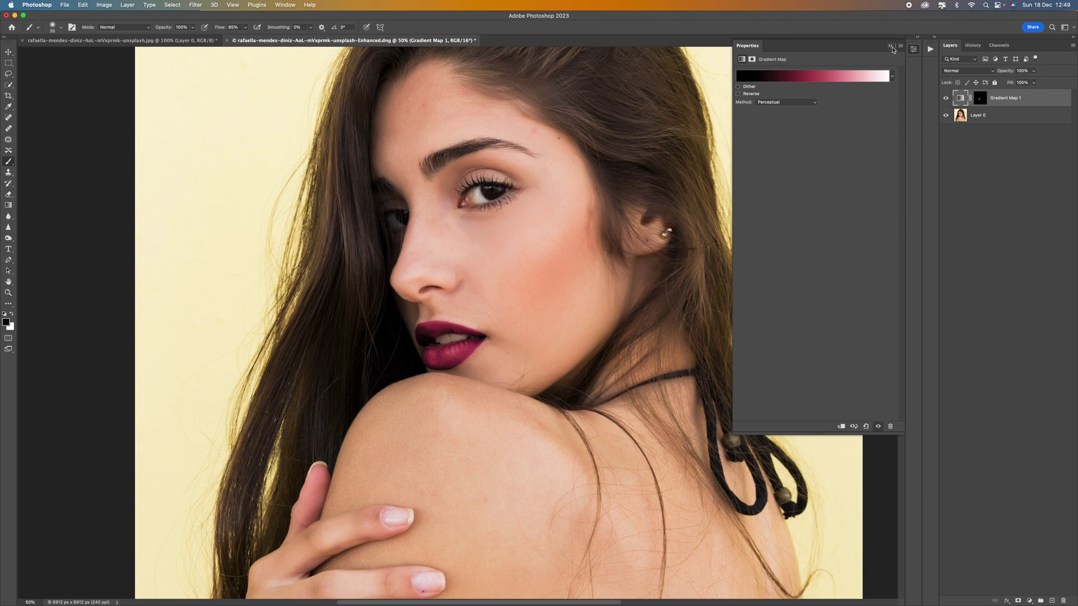
- Collapse the gradient map properties, examine the recoloured lips up close, and compare them with the layer hidden and shown
click(890, 46)
key(super+plus)
key(super+plus)
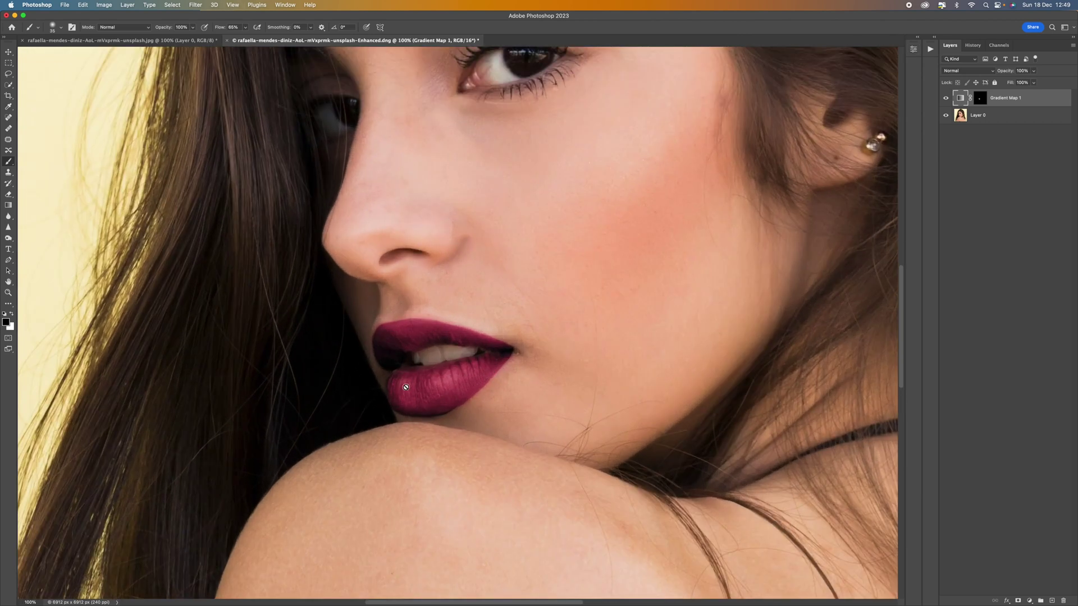
key(super+minus)
key(super+minus)
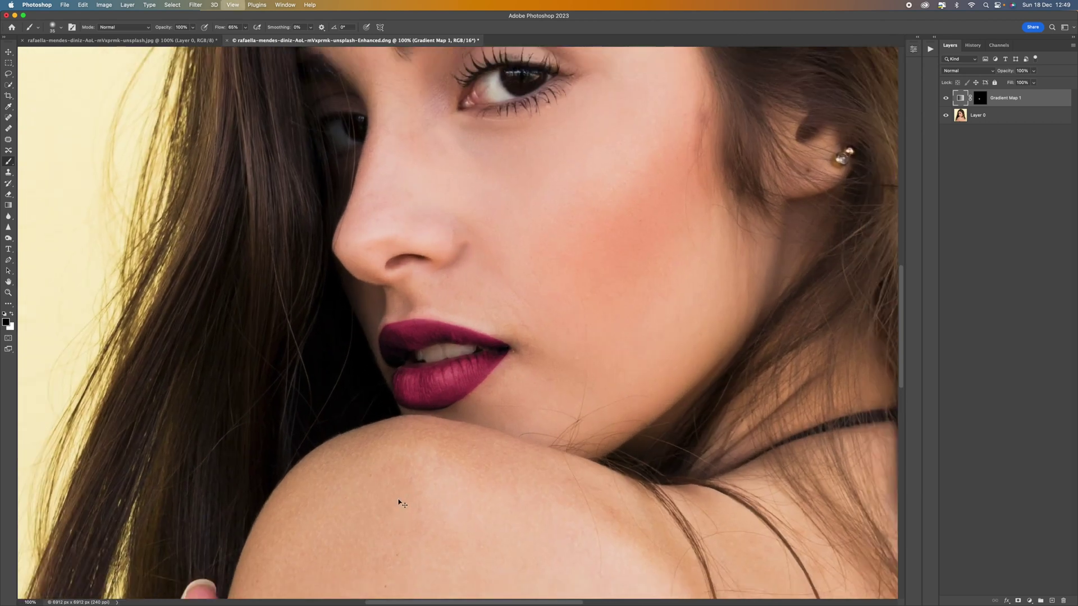
click(945, 99)
click(946, 100)
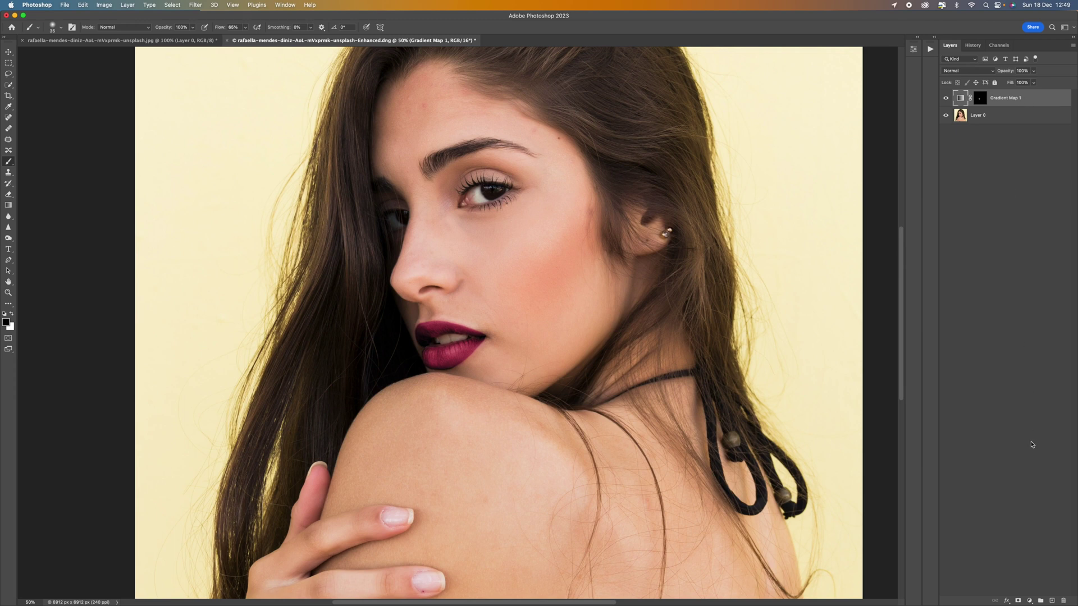
- Add a Solid Color fill layer in soft pink cb8e8e above the gradient map and set its blend mode to Multiply
click(1029, 601)
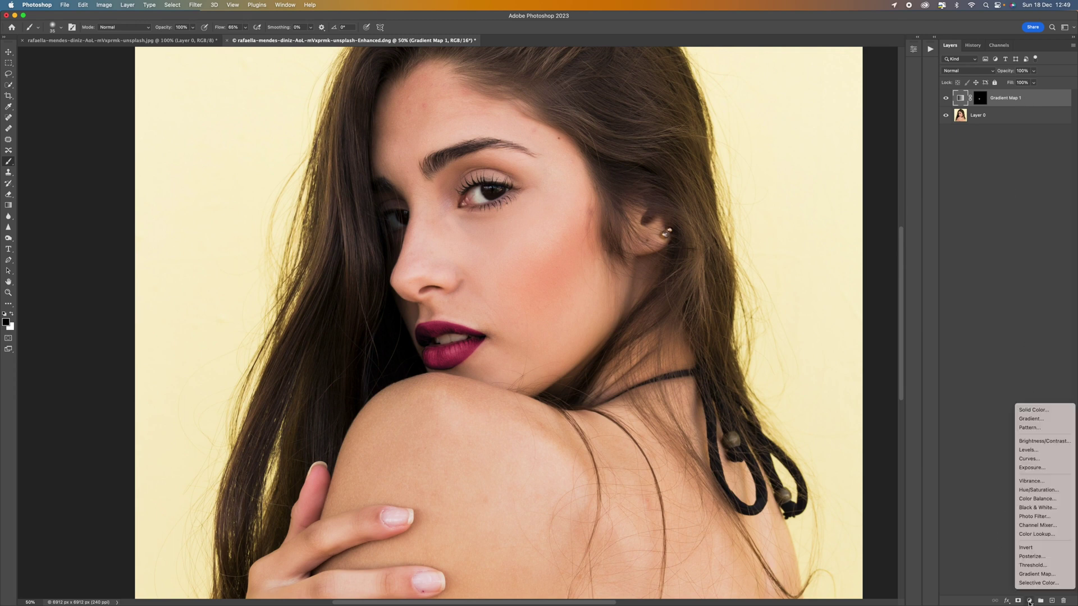
click(1040, 414)
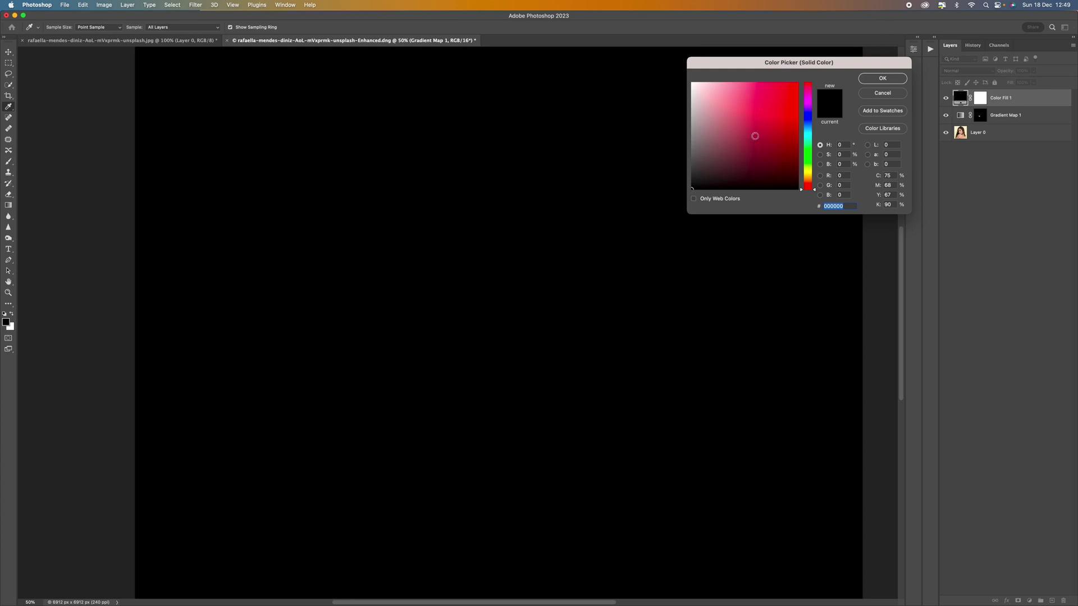
click(741, 111)
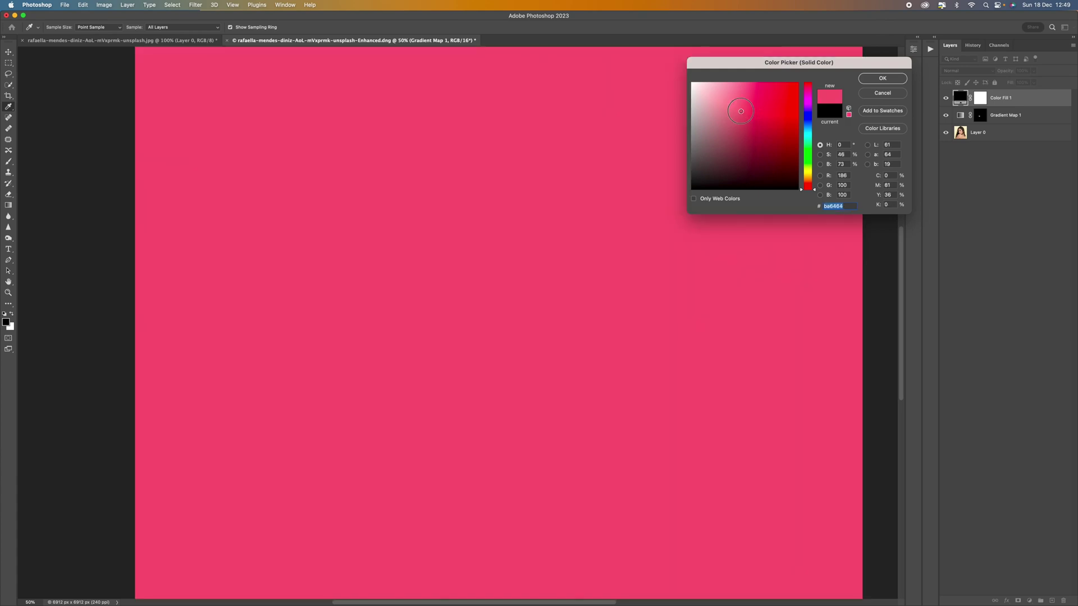
mouse_move(741, 111)
mouse_down()
mouse_move(711, 111)
mouse_move(733, 87)
mouse_move(724, 103)
mouse_up()
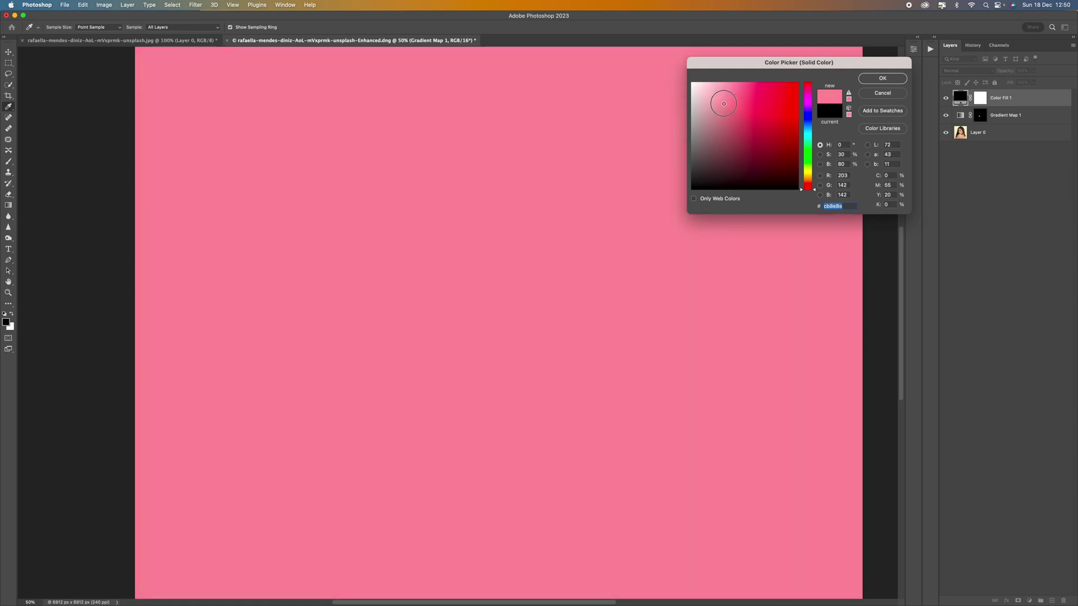
click(882, 78)
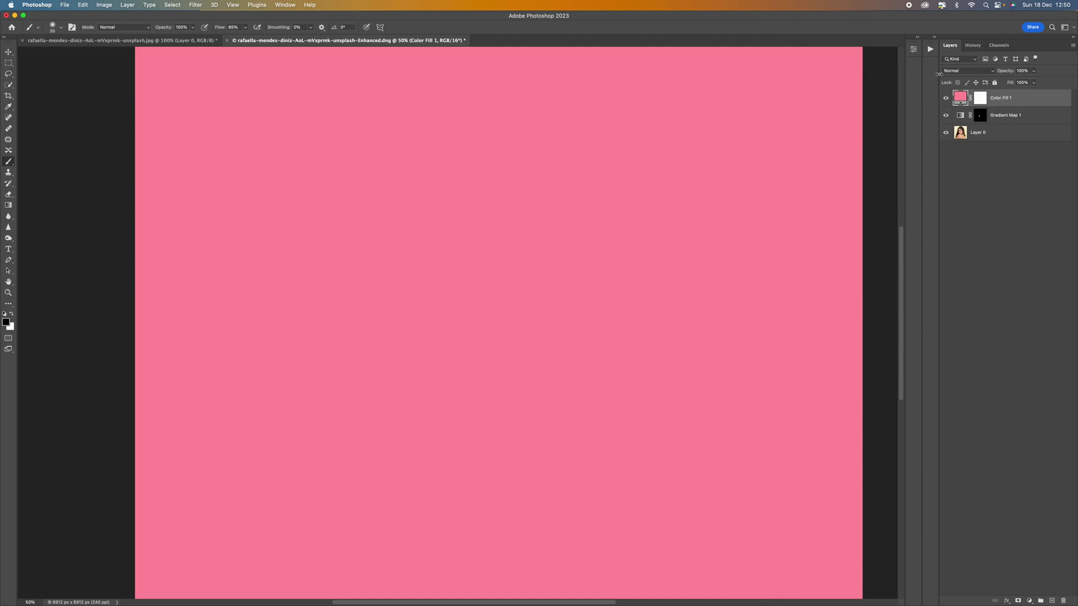
click(966, 73)
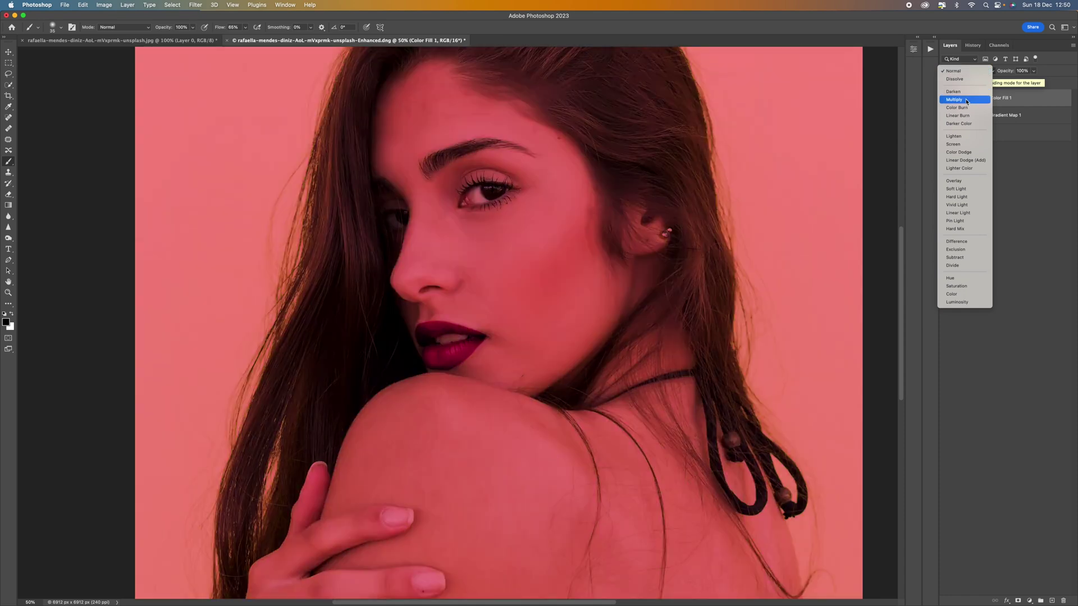
click(955, 99)
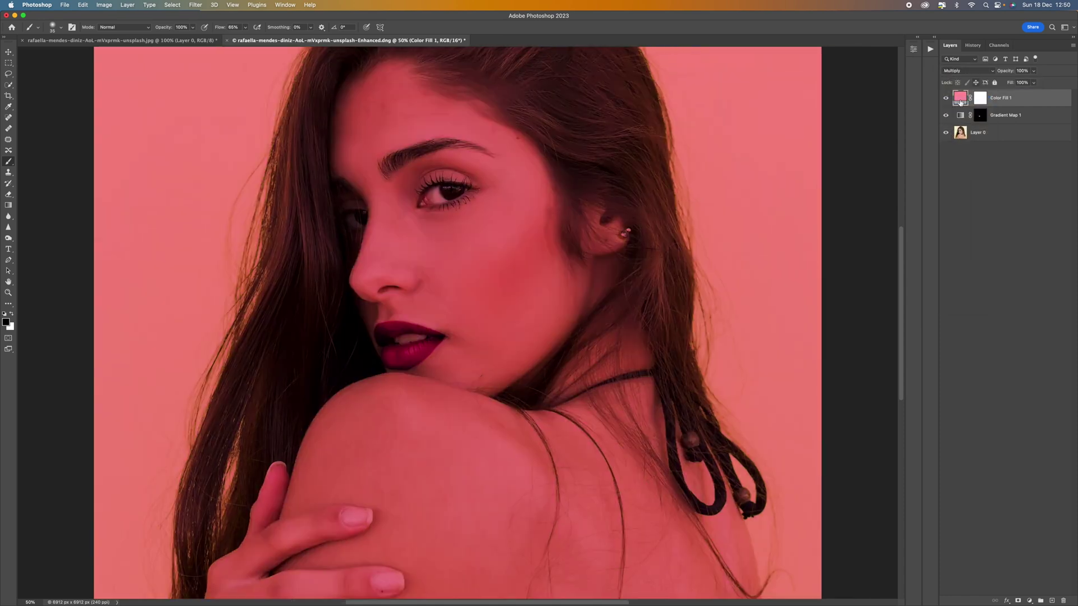
- In the fill layer's blending options, split the underlying layer's white Blend If slider to 127 / 255 and accept
right_click(961, 101)
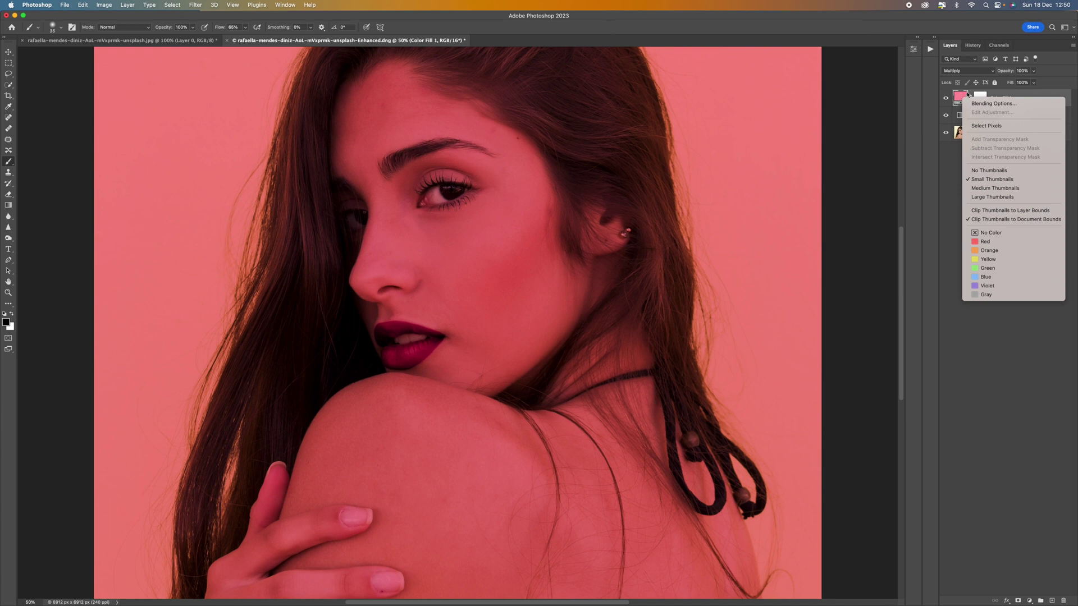
click(977, 108)
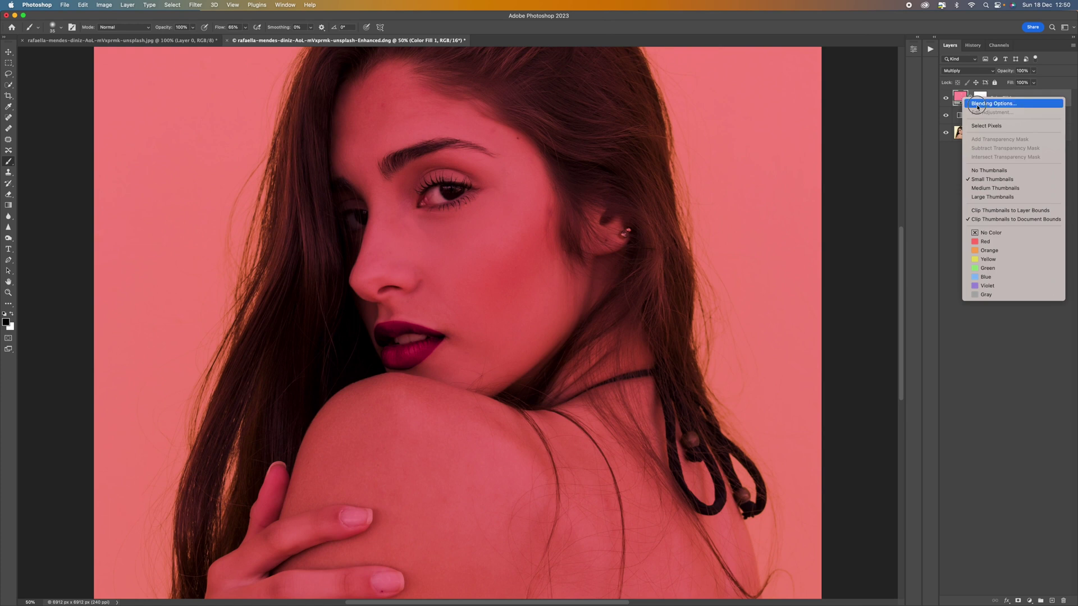
drag(812, 314, 835, 111)
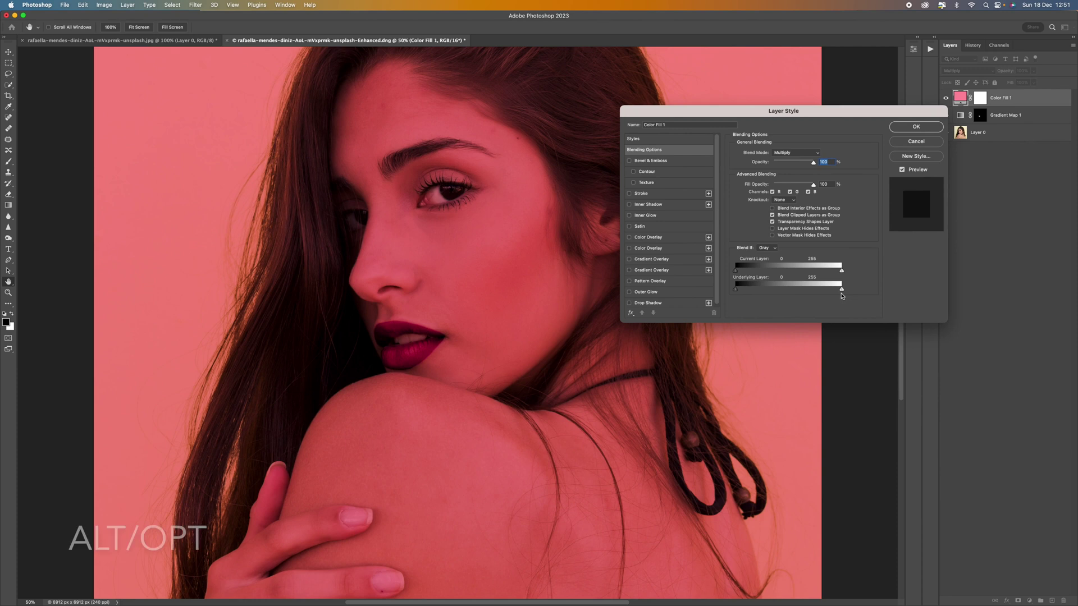
alt+click(841, 290)
drag(841, 292, 788, 291)
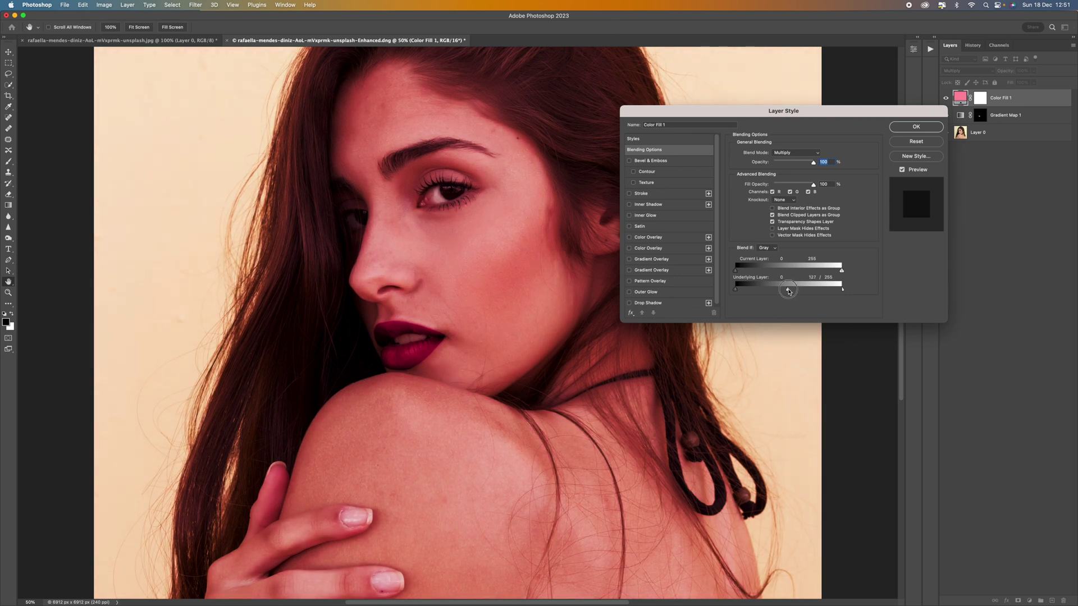
drag(789, 291, 789, 291)
click(913, 125)
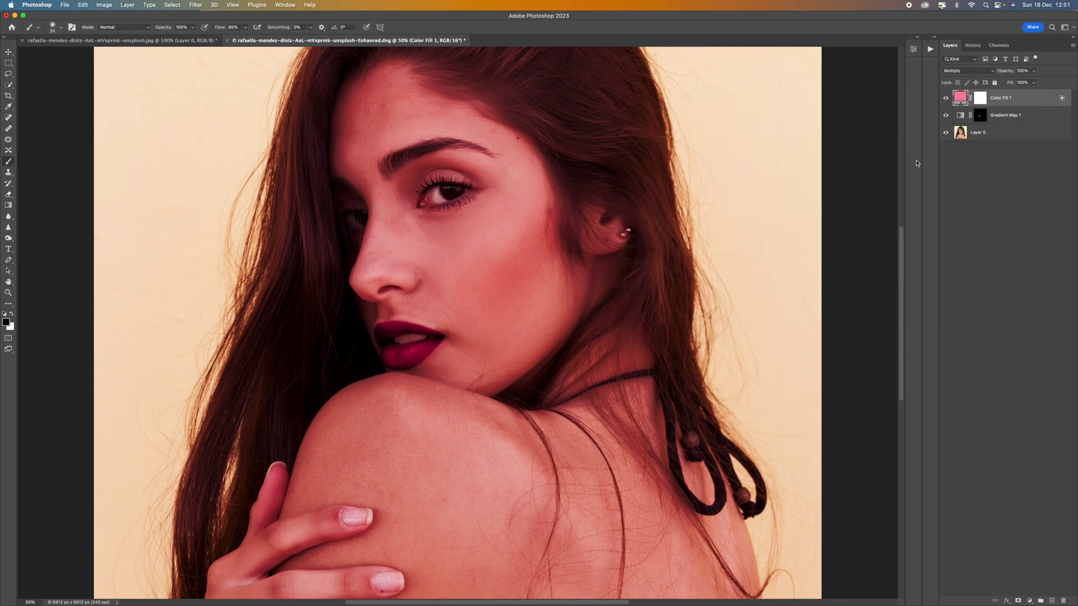
- Invert the colour fill layer's mask to black and lower the brush flow to 24%
click(979, 102)
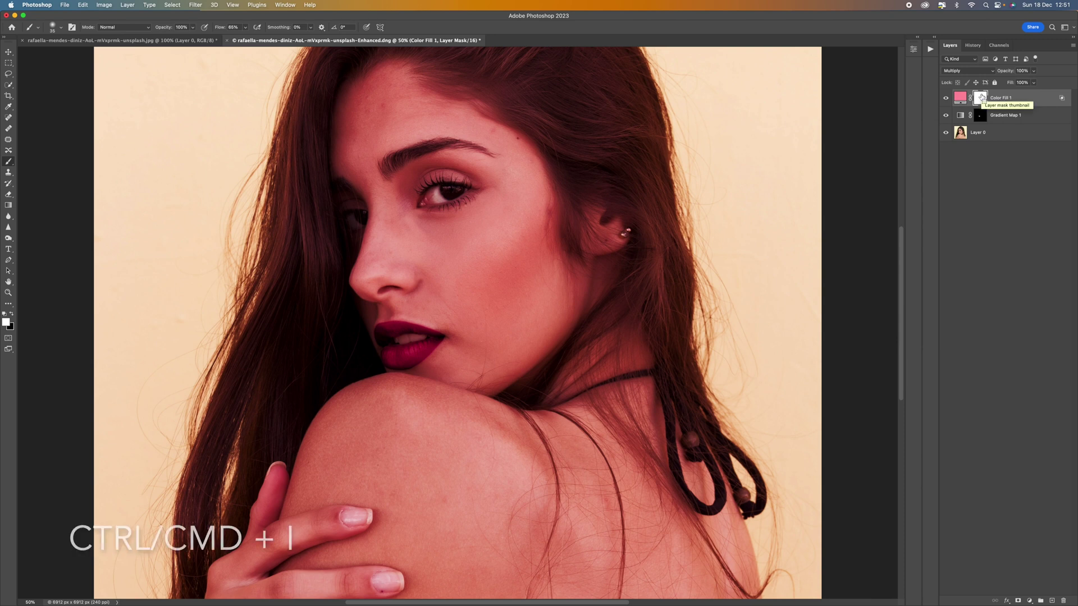
key(super+i)
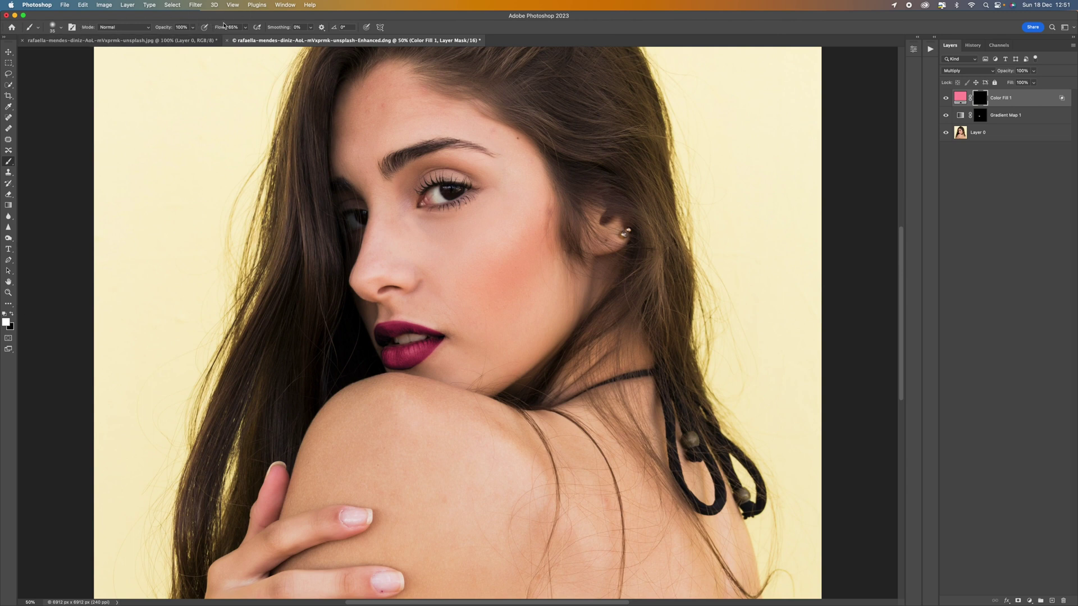
click(247, 28)
drag(247, 38, 229, 40)
click(499, 233)
- Duplicate the colour fill layer, then rename the gradient map "lips", the original fill "blush" and the copy "eye"
key(super+j)
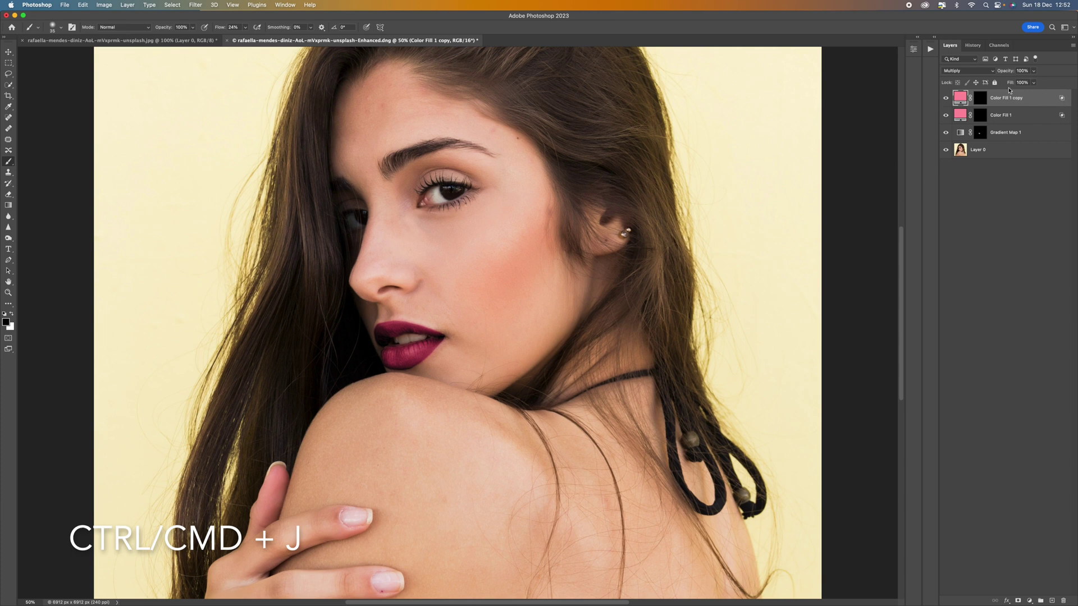
click(1001, 118)
double_click(1001, 116)
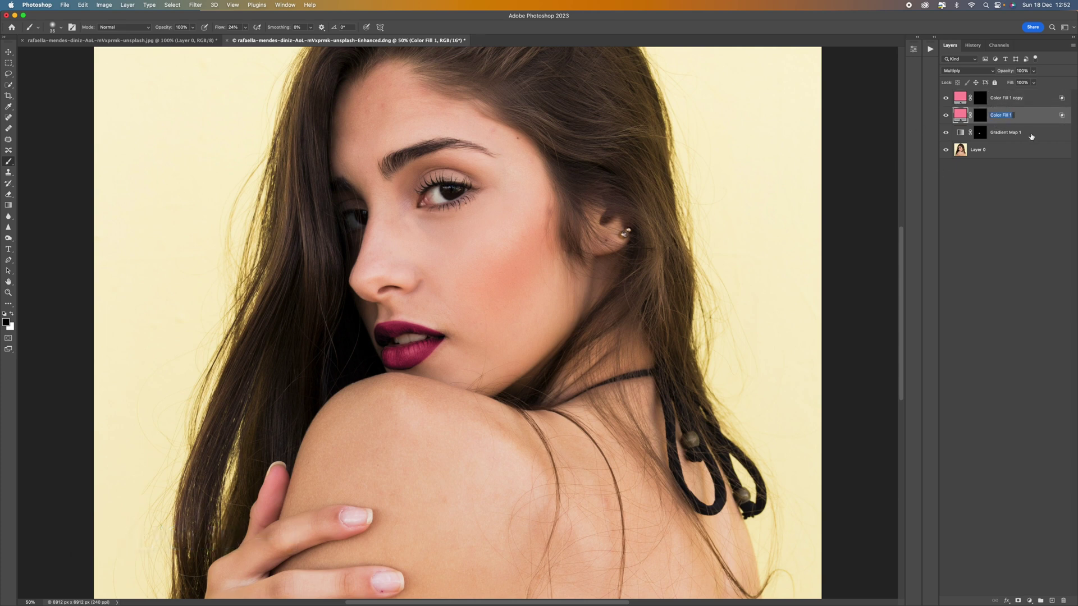
double_click(1007, 133)
text(lips)
double_click(1006, 116)
text(blush)
double_click(1019, 99)
text(eye)
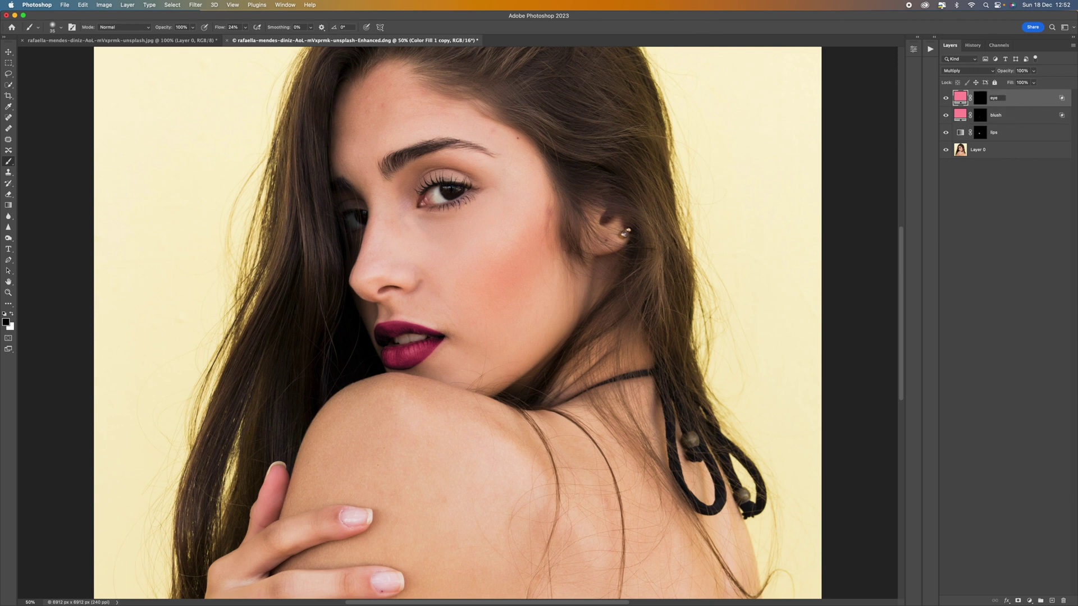
- Paint blush over the cheek on the blush layer's mask with a large white brush at 5% flow
click(1017, 115)
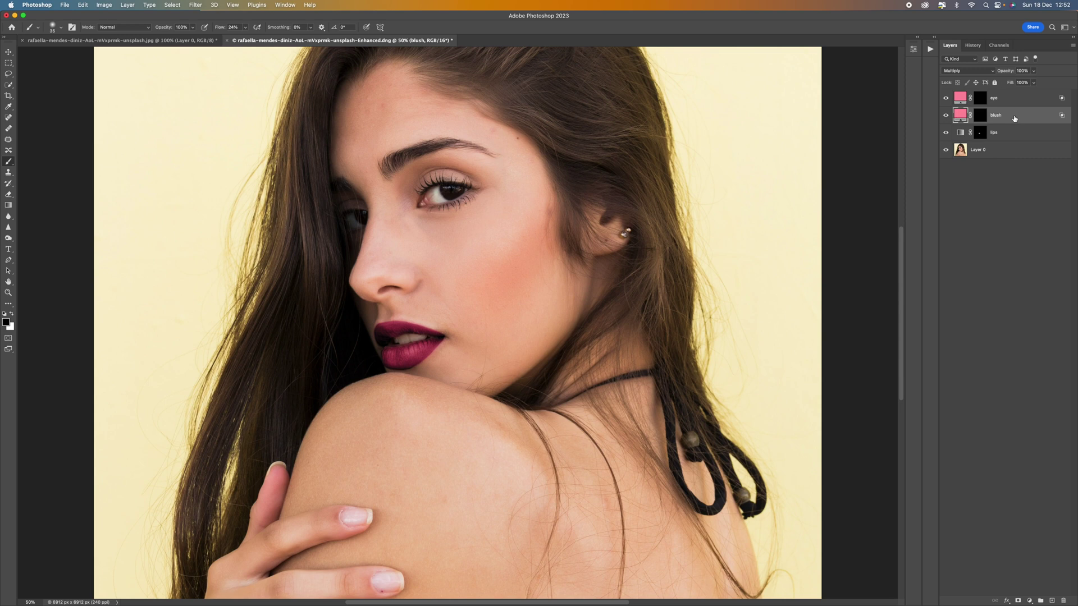
click(980, 116)
key(x)
click(246, 26)
drag(245, 38, 239, 41)
scroll(480, 204, left, 5)
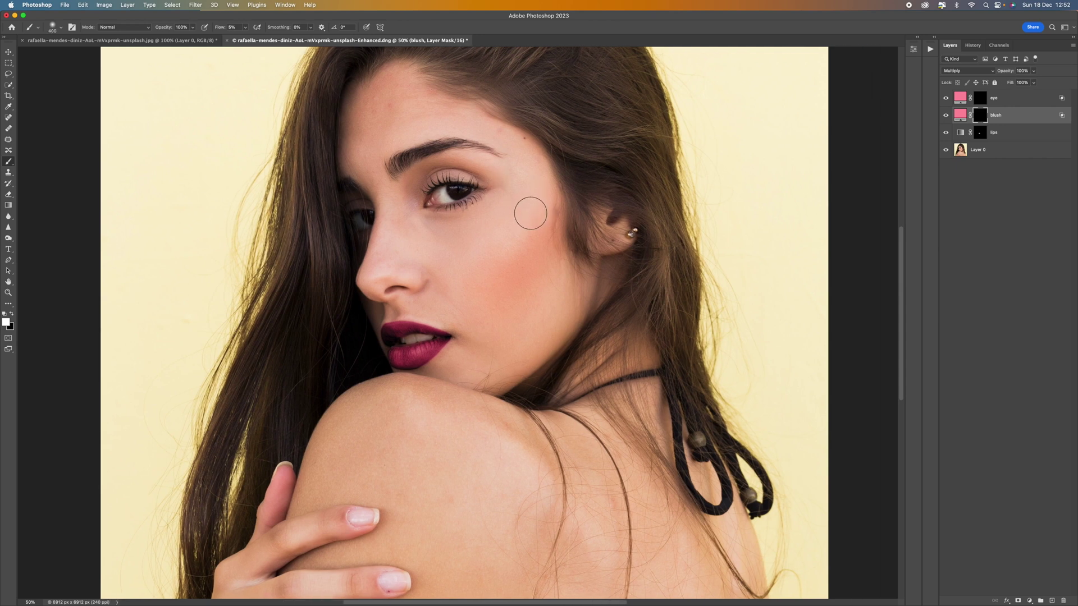
mouse_move(530, 227)
mouse_down()
mouse_move(501, 274)
mouse_move(536, 221)
mouse_move(520, 191)
mouse_move(509, 280)
mouse_move(485, 294)
mouse_move(527, 210)
mouse_move(522, 247)
mouse_move(489, 289)
mouse_move(507, 284)
mouse_move(496, 269)
mouse_move(488, 280)
mouse_move(537, 241)
mouse_move(538, 196)
mouse_move(516, 248)
mouse_move(523, 241)
mouse_move(496, 227)
mouse_move(495, 276)
mouse_move(509, 276)
mouse_move(533, 218)
mouse_up()
key(bracketright)
key(bracketright)
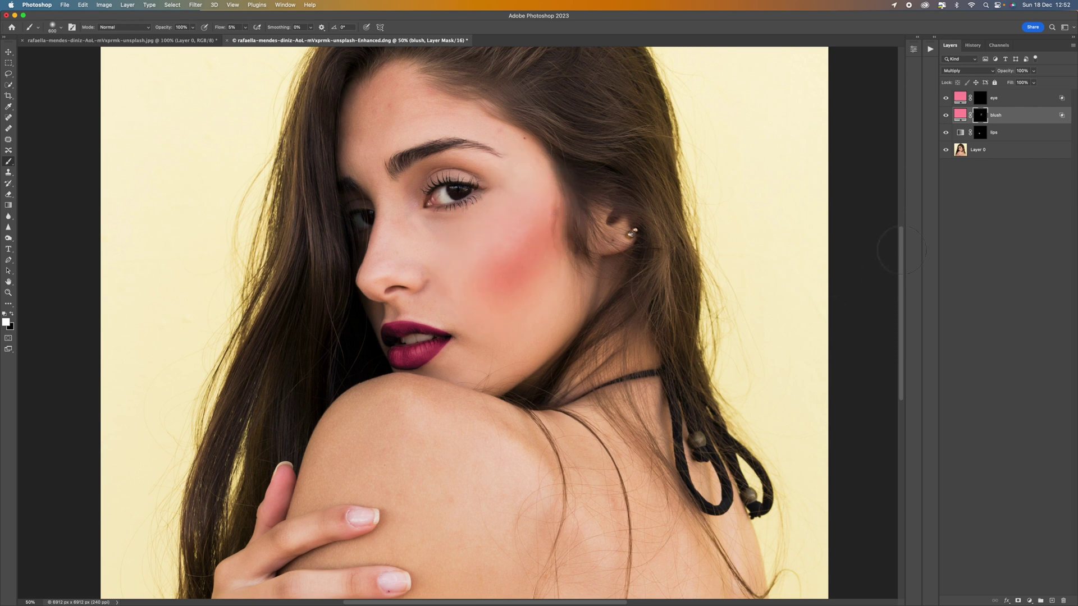
- Compare the cheek with and without the blush by toggling the blush layer's visibility
click(946, 115)
click(946, 116)
click(946, 116)
click(947, 115)
- Undo the blush strokes and repaint the cheek on the blush layer's mask in white at 2% brush flow
mouse_move(476, 284)
mouse_down()
mouse_move(534, 221)
mouse_move(533, 201)
mouse_up()
key(super+z)
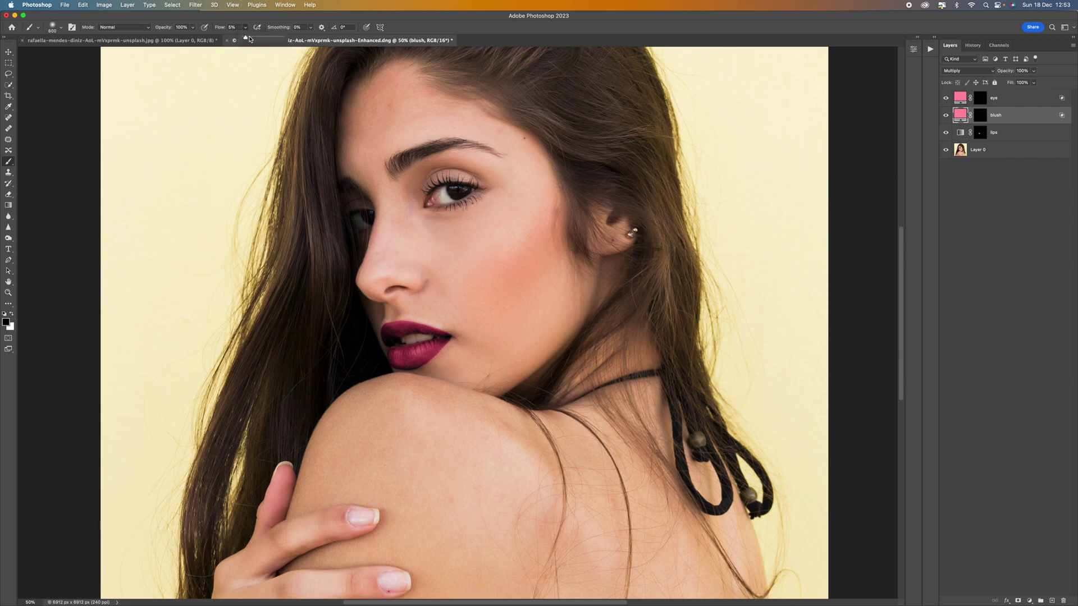
drag(247, 40, 244, 41)
click(980, 115)
mouse_move(481, 267)
mouse_down()
mouse_move(519, 241)
mouse_move(504, 253)
mouse_move(524, 216)
mouse_move(535, 221)
mouse_move(513, 276)
mouse_move(527, 256)
mouse_move(530, 208)
mouse_move(539, 211)
mouse_move(507, 280)
mouse_move(485, 286)
mouse_move(527, 221)
mouse_move(527, 253)
mouse_move(532, 200)
mouse_move(500, 252)
mouse_move(506, 211)
mouse_move(454, 279)
mouse_move(498, 244)
mouse_move(504, 294)
mouse_move(527, 237)
mouse_move(517, 323)
mouse_move(534, 203)
mouse_move(546, 282)
mouse_move(537, 248)
mouse_move(512, 340)
mouse_move(446, 262)
mouse_move(489, 241)
mouse_up()
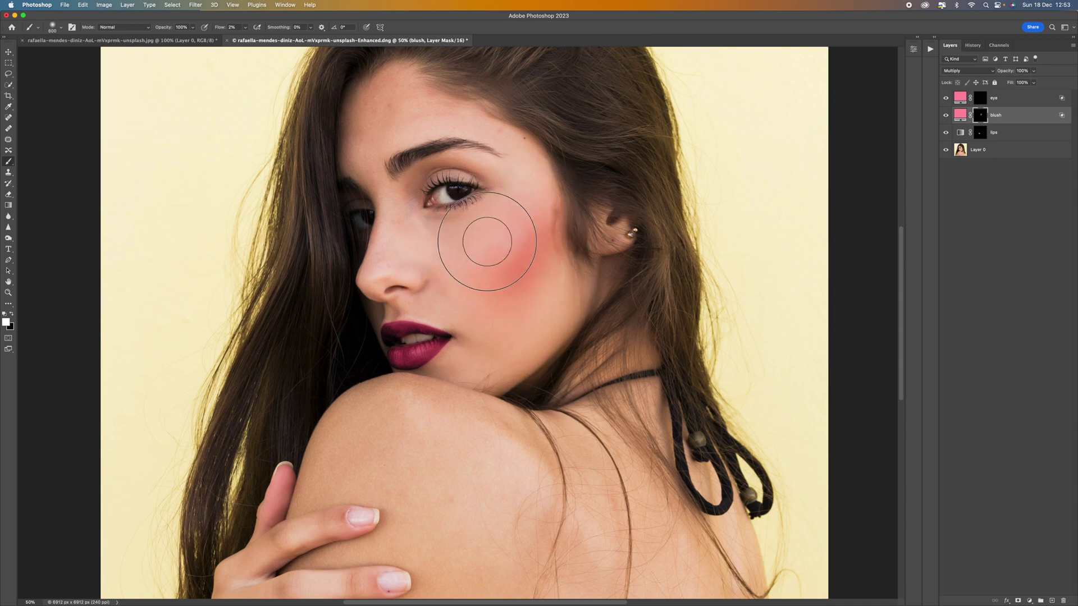
- Try out the blush layer's opacity and compare the portrait with the layer hidden and shown
click(1035, 72)
mouse_move(1033, 83)
mouse_down()
mouse_move(987, 85)
mouse_move(1047, 74)
mouse_up()
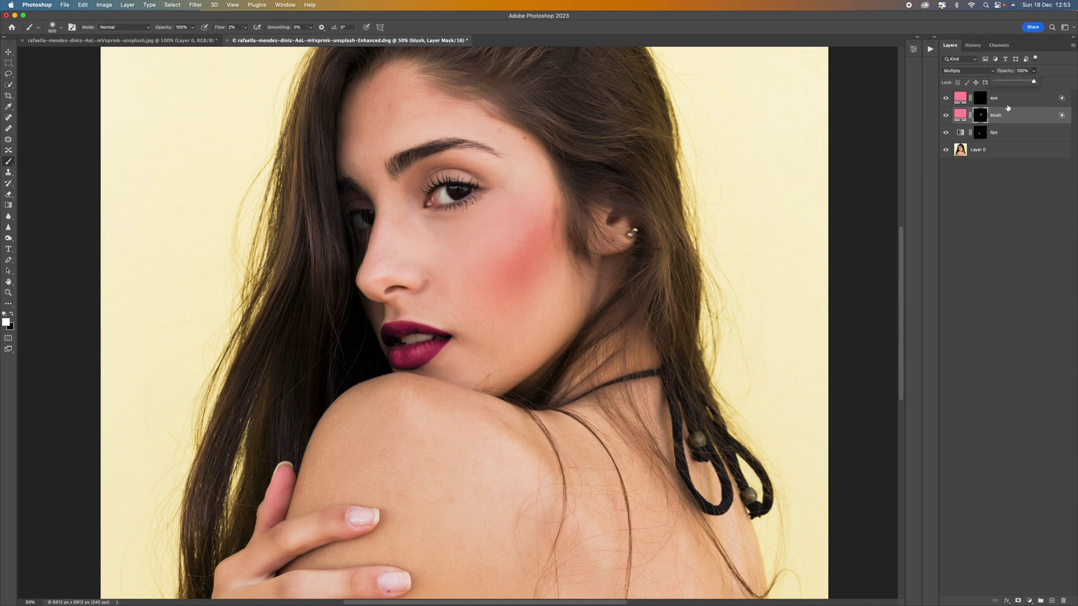
drag(1031, 83, 1029, 83)
click(946, 115)
click(945, 115)
click(946, 116)
click(946, 117)
- Change the eye fill layer's colour to a pale, muted purple with a hue of about 260 degrees
click(1008, 99)
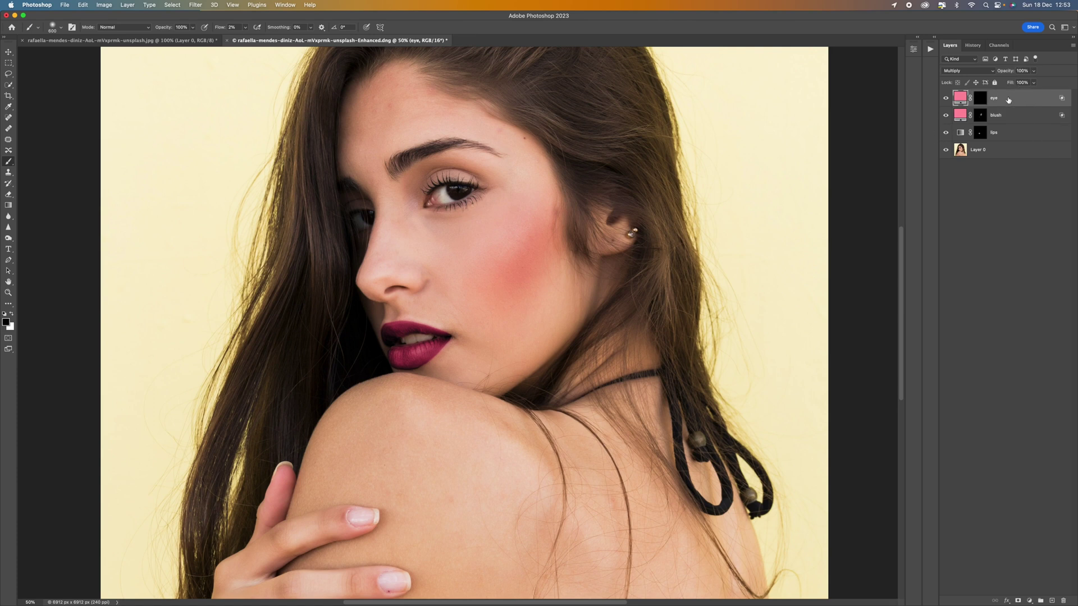
double_click(961, 99)
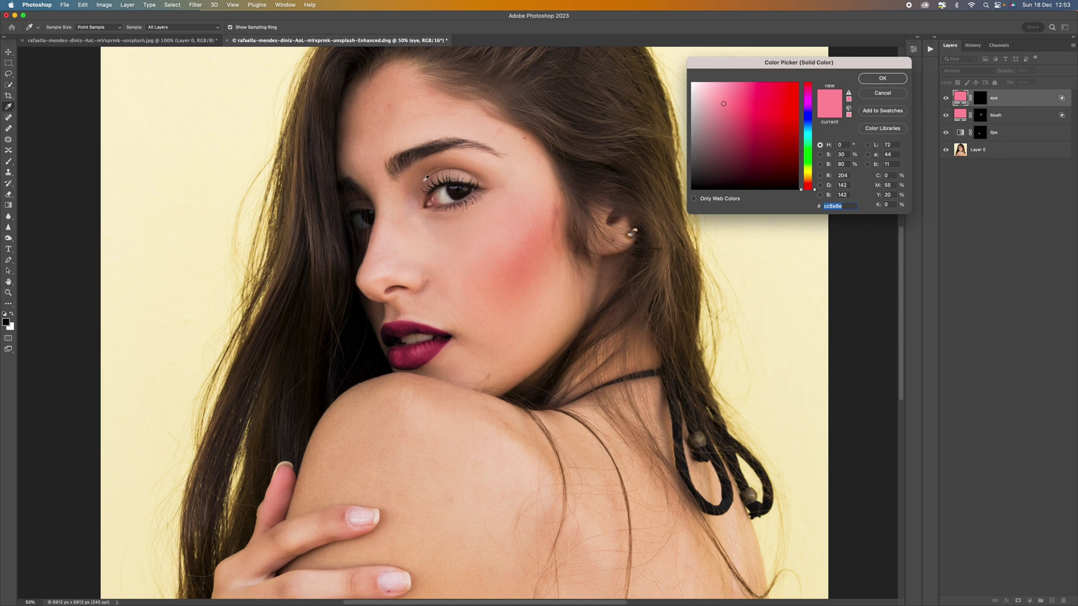
mouse_move(724, 105)
mouse_down()
mouse_move(703, 125)
mouse_move(699, 106)
mouse_move(705, 120)
mouse_up()
click(812, 114)
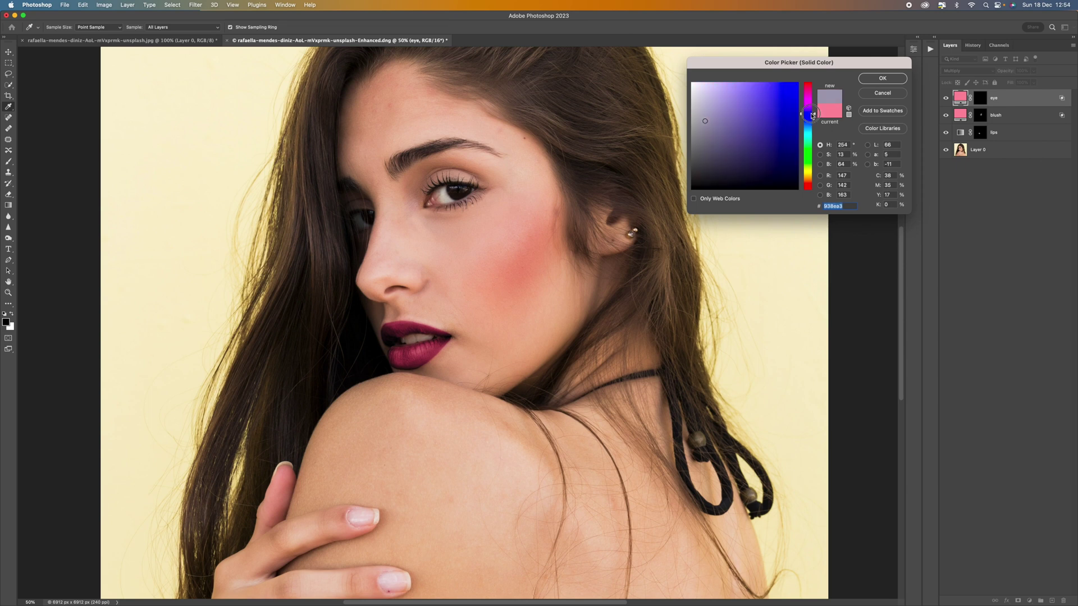
drag(811, 113, 810, 112)
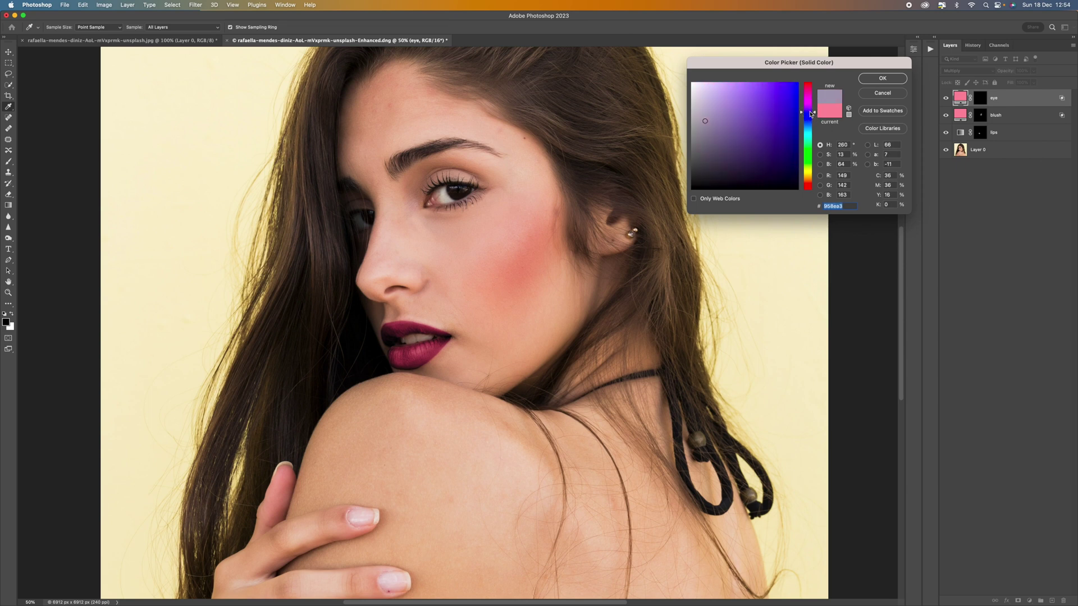
drag(703, 119, 709, 114)
click(879, 78)
- Start painting eyeshadow at the eye's outer corner on the eye layer's mask, using white, brush size 200 and 2% flow
click(980, 103)
key(x)
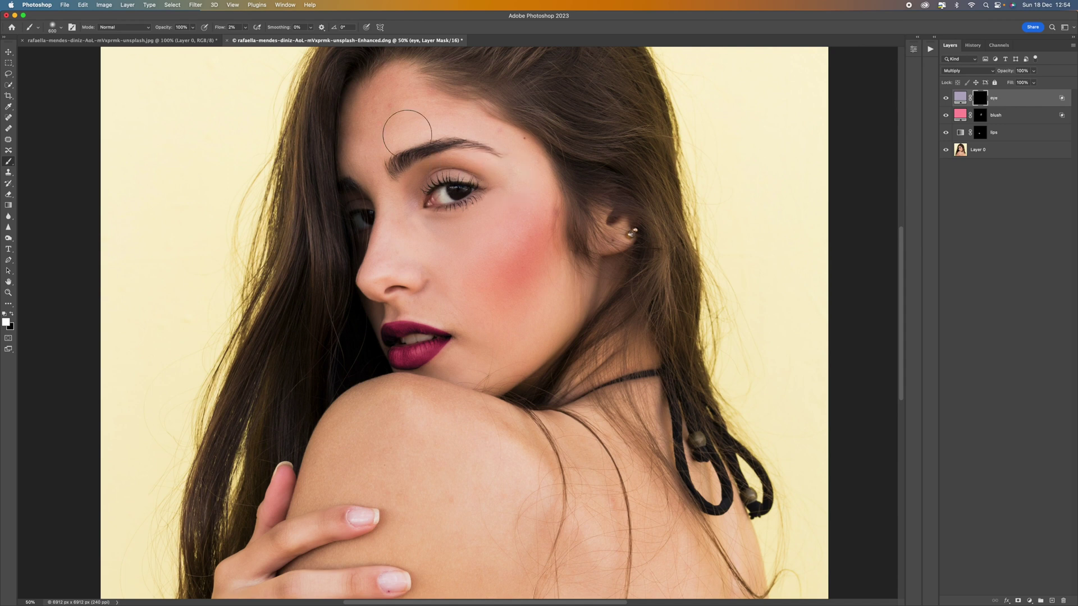
key(bracketleft)
key(bracketleft)
key(bracketleft)
key(bracketleft)
key(bracketleft)
key(super+plus)
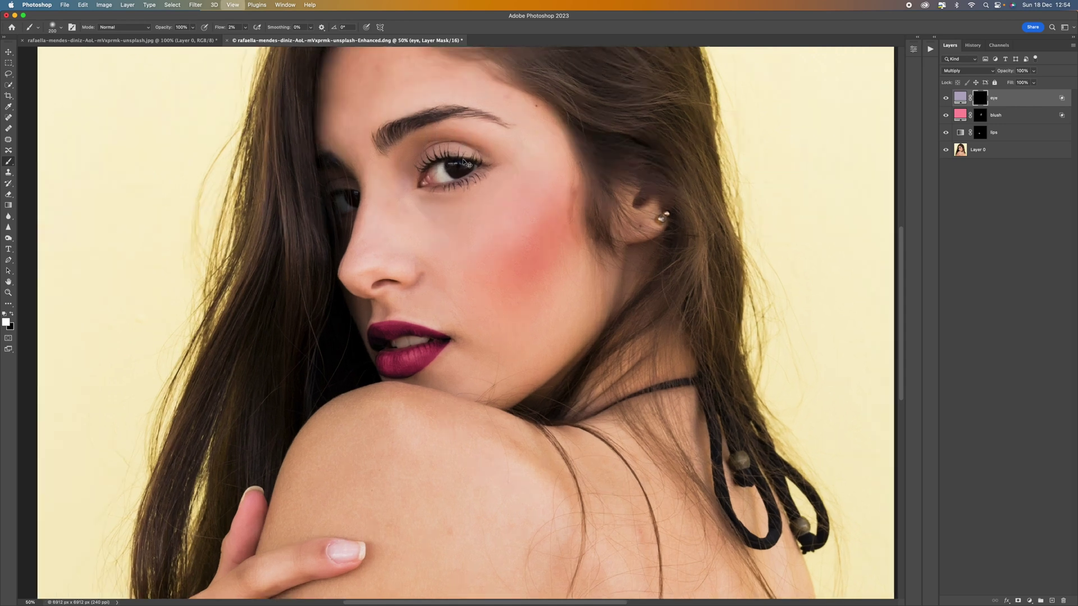
scroll(469, 158, up, 1)
scroll(500, 219, up, 3)
mouse_move(498, 226)
mouse_down()
mouse_move(446, 216)
mouse_move(415, 227)
mouse_move(503, 227)
mouse_up()
- Build up the purple eyeshadow over the upper eyelid and outer corner at 22% flow, varying the brush size
click(246, 27)
drag(241, 38, 250, 39)
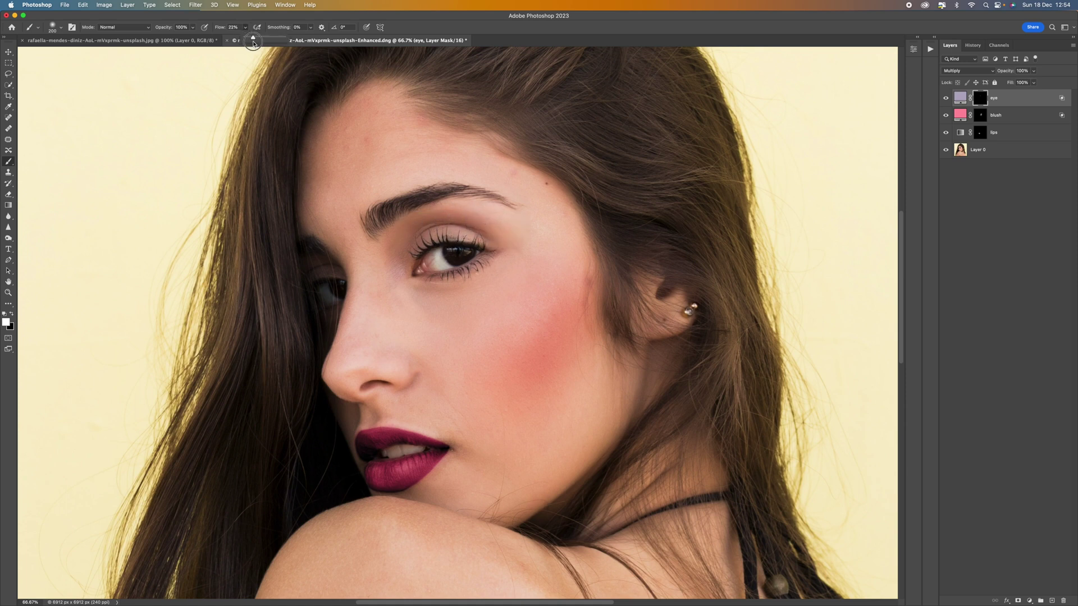
mouse_move(504, 229)
mouse_down()
mouse_move(482, 220)
mouse_move(496, 224)
mouse_move(473, 222)
mouse_move(506, 234)
mouse_move(416, 240)
mouse_move(410, 268)
mouse_move(436, 232)
mouse_move(491, 244)
mouse_move(471, 269)
mouse_move(418, 278)
mouse_move(398, 269)
mouse_move(402, 247)
mouse_move(485, 236)
mouse_up()
key(bracketleft)
key(bracketleft)
key(bracketleft)
key(bracketright)
key(bracketleft)
key(bracketleft)
key(bracketright)
key(bracketright)
key(bracketright)
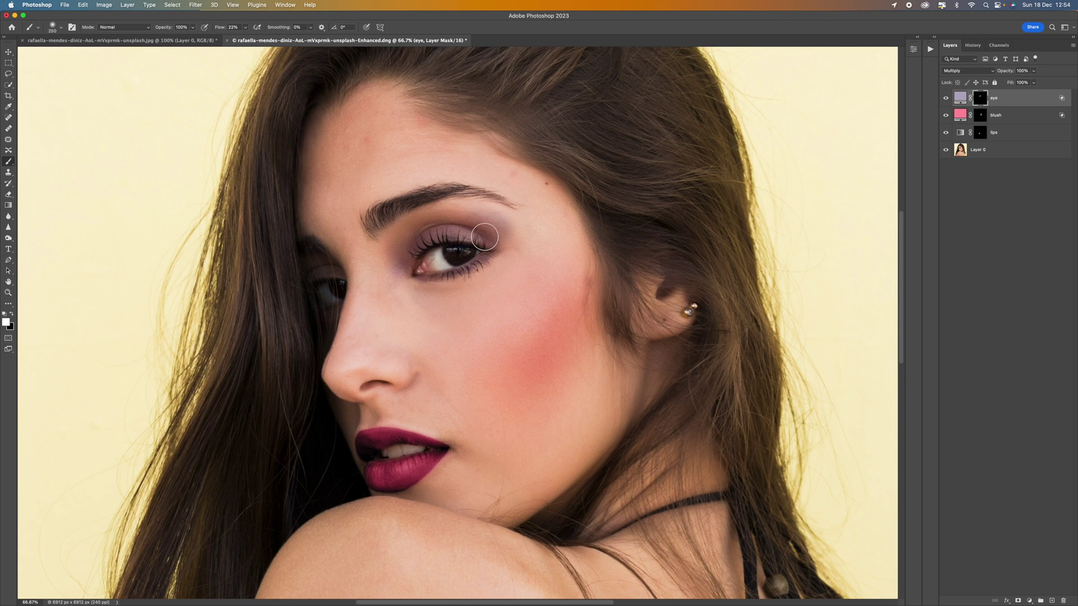
click(493, 241)
click(500, 240)
- Lower the brush flow to 8% and blend the eyeshadow upward from the eyelid toward the eyebrow
drag(246, 30, 241, 44)
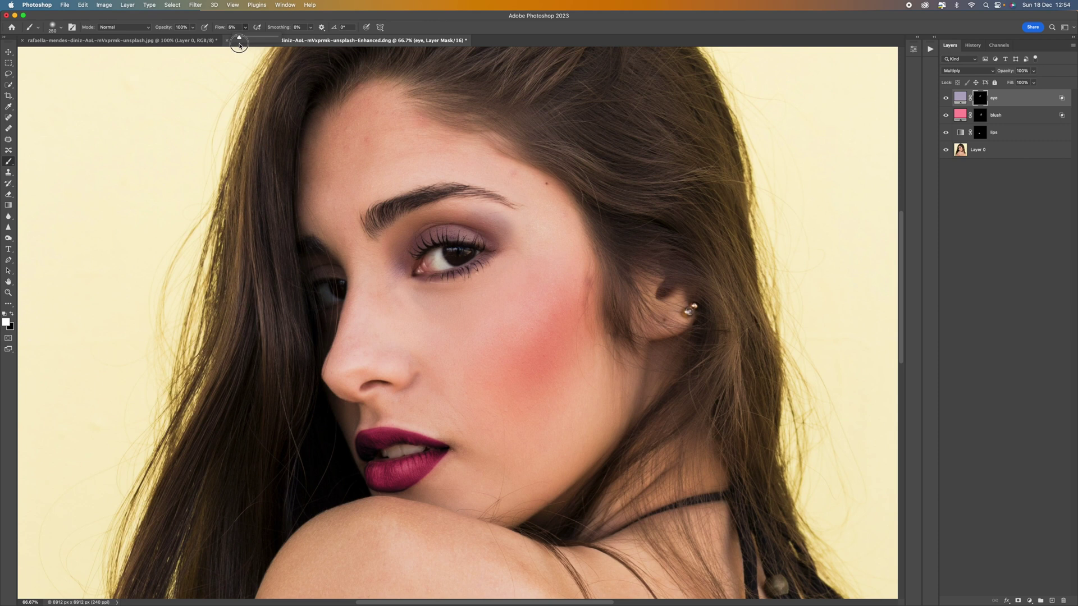
mouse_move(478, 232)
mouse_down()
mouse_move(492, 210)
mouse_move(474, 222)
mouse_up()
mouse_move(488, 222)
mouse_down()
mouse_move(414, 229)
mouse_move(398, 260)
mouse_move(416, 230)
mouse_move(485, 223)
mouse_move(508, 235)
mouse_move(453, 218)
mouse_move(411, 233)
mouse_move(398, 271)
mouse_move(408, 233)
mouse_move(450, 214)
mouse_move(513, 234)
mouse_move(442, 210)
mouse_up()
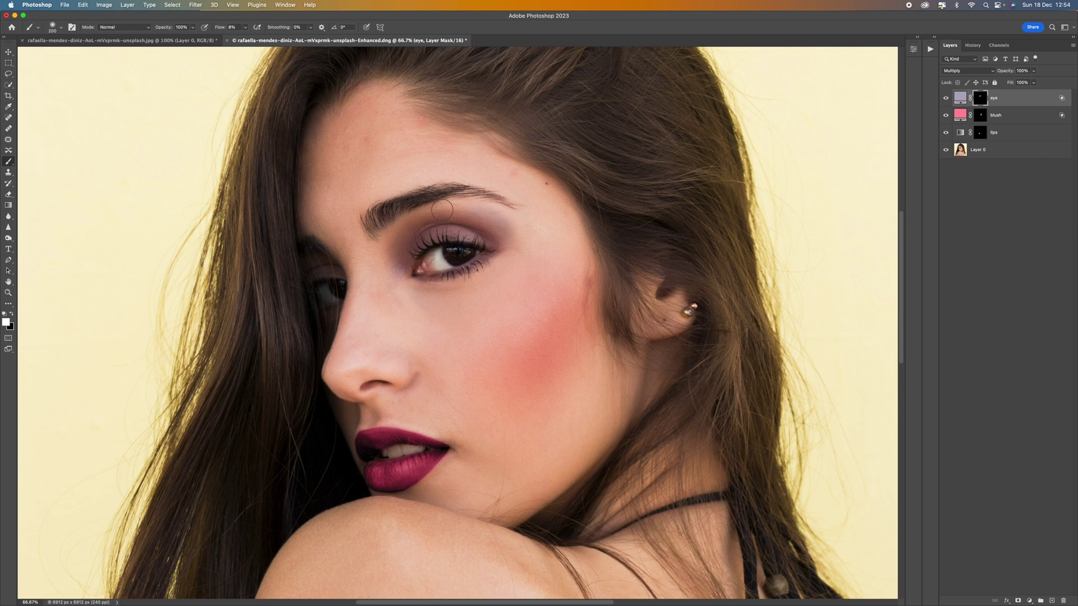
- Add soft eyeshadow below the eye's inner corner and blend it around both corners, adjusting the brush size
key(bracketright)
key(bracketright)
key(bracketleft)
key(bracketleft)
key(bracketleft)
drag(412, 279, 416, 280)
key(bracketright)
mouse_move(501, 247)
mouse_down()
mouse_move(512, 234)
mouse_move(489, 212)
mouse_move(494, 223)
mouse_move(452, 240)
mouse_move(422, 239)
mouse_move(403, 222)
mouse_move(381, 260)
mouse_up()
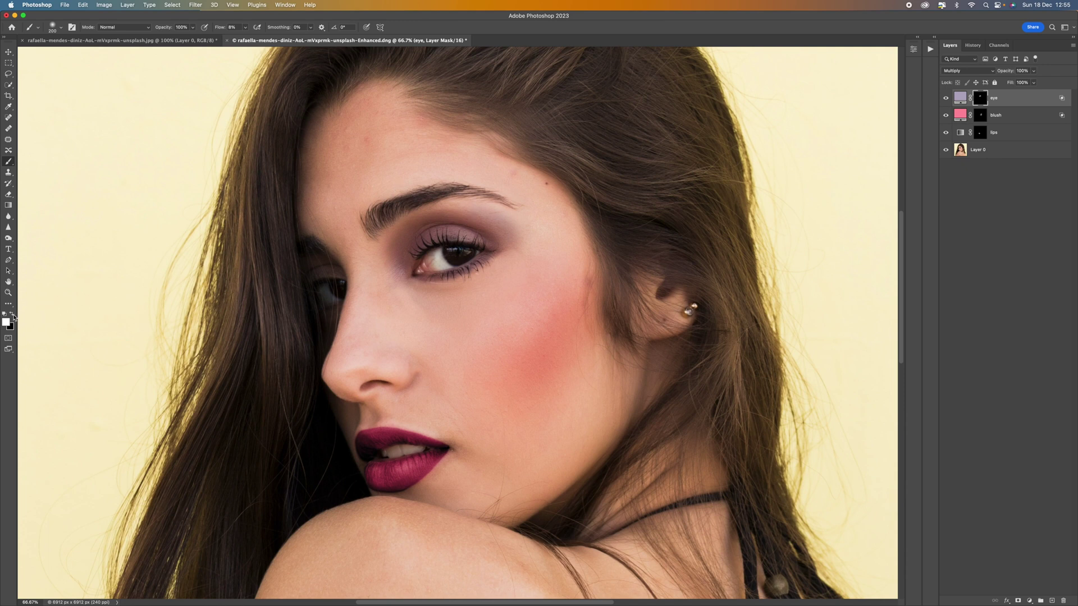
- Switch the brush to black for the eye layer's mask and enlarge it to size 250
key(x)
key(x)
key(x)
key(bracketright)
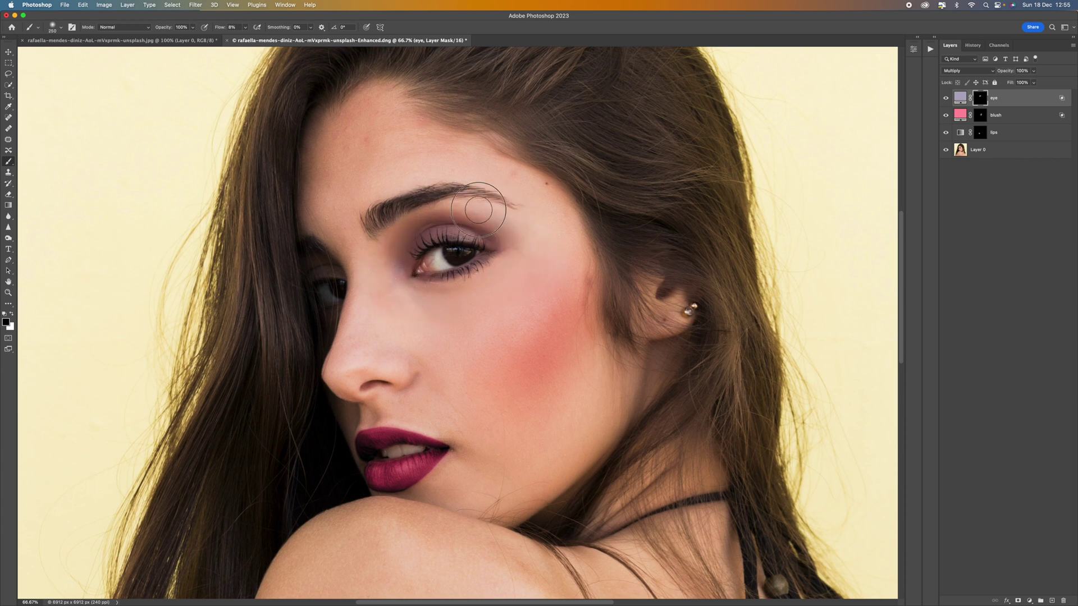
- Lower the eye layer's opacity to 80% and compare the portrait with and without the eyeshadow
click(1033, 71)
drag(1030, 83, 1028, 83)
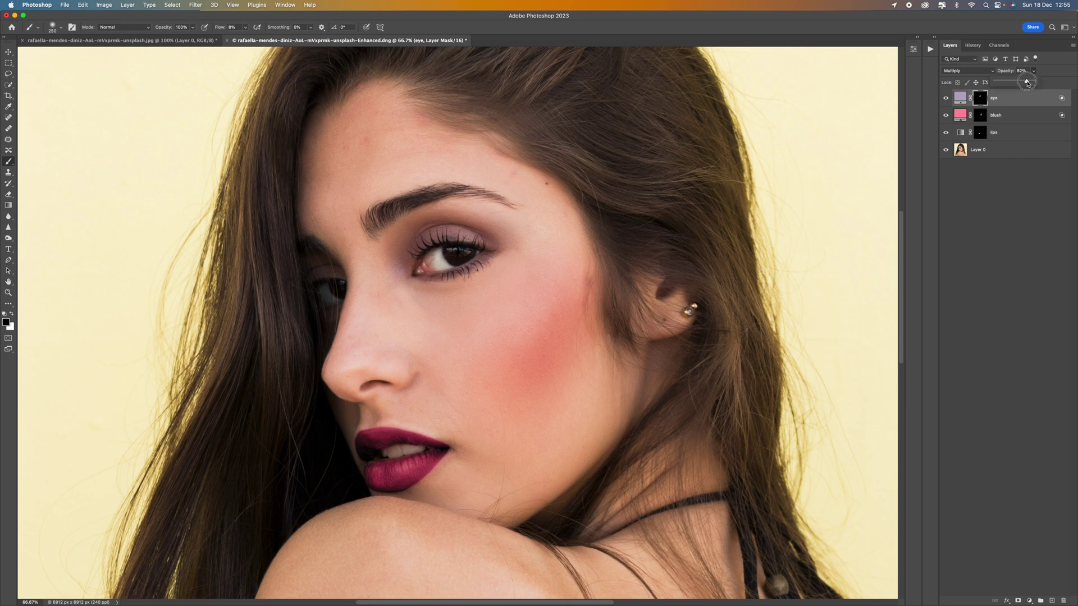
drag(1027, 84, 1025, 84)
click(944, 98)
click(945, 99)
click(945, 98)
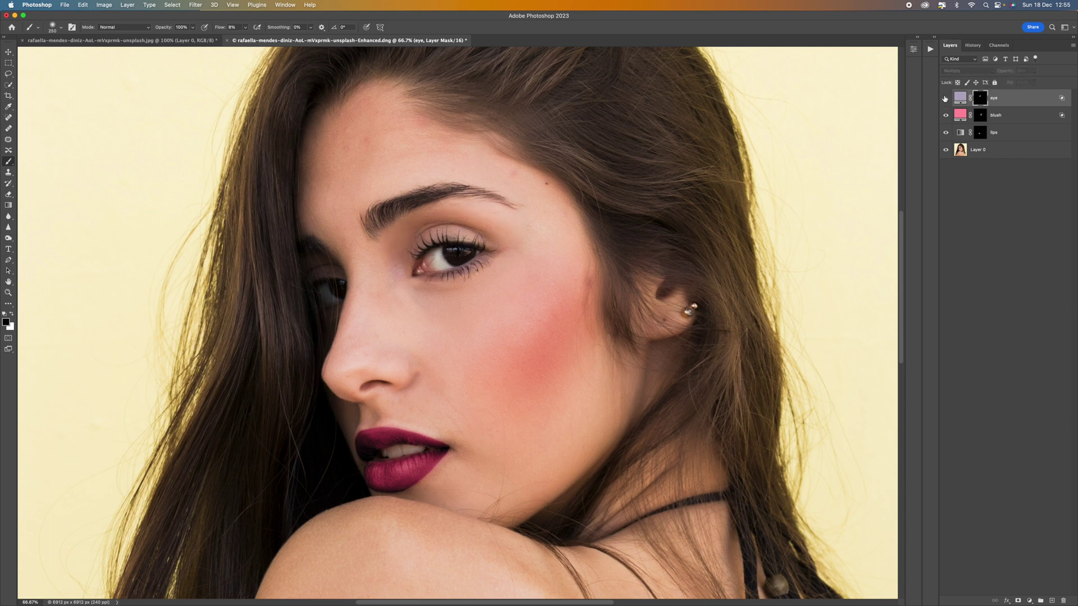
click(945, 99)
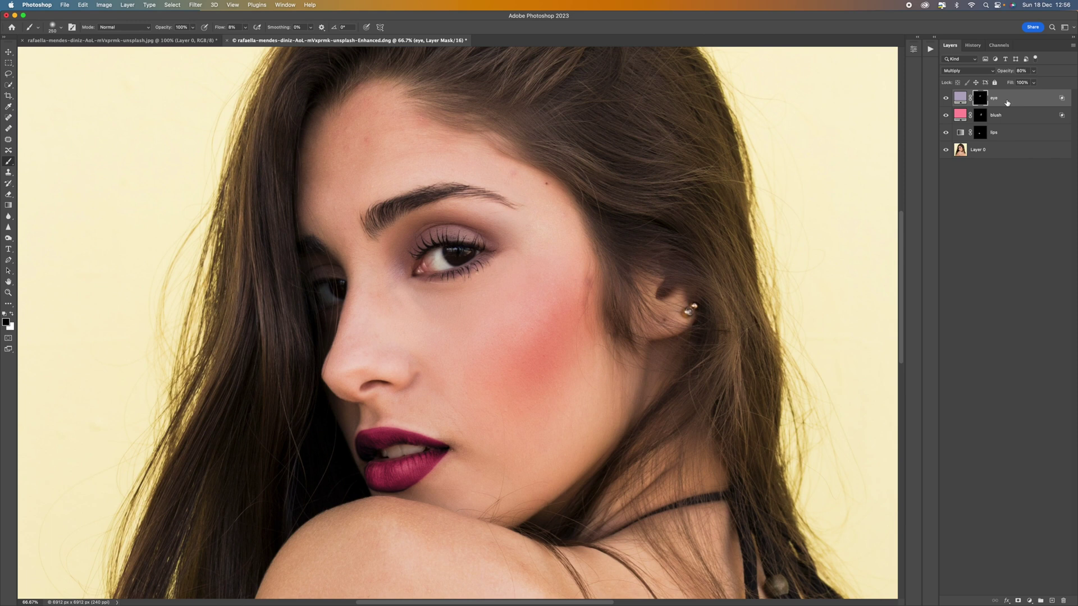
- Group the eye, blush and lips layers and name the group "make up"
shift+click(1008, 134)
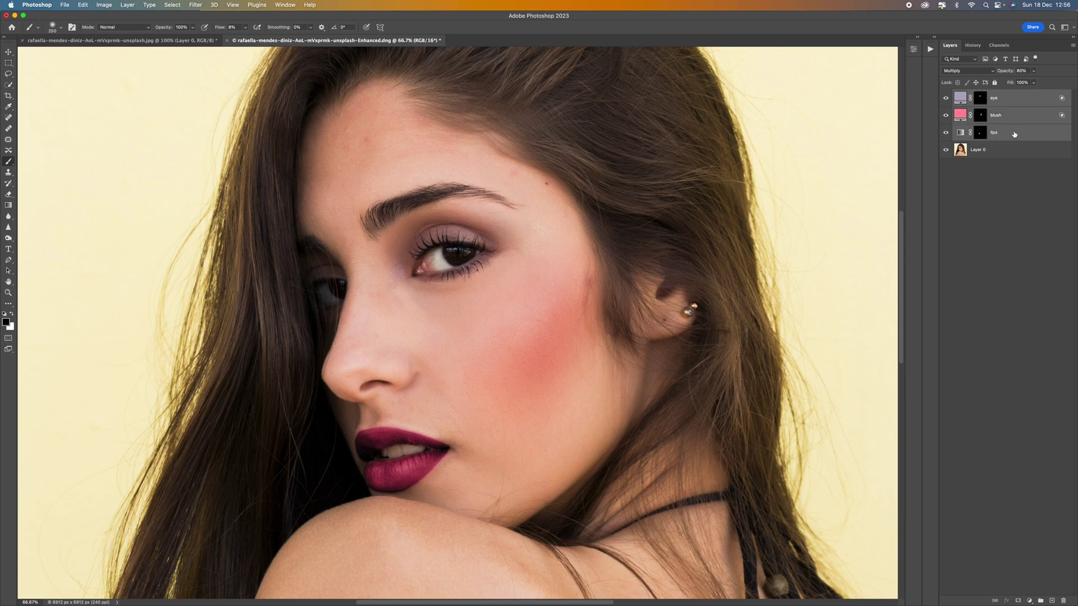
key(super+g)
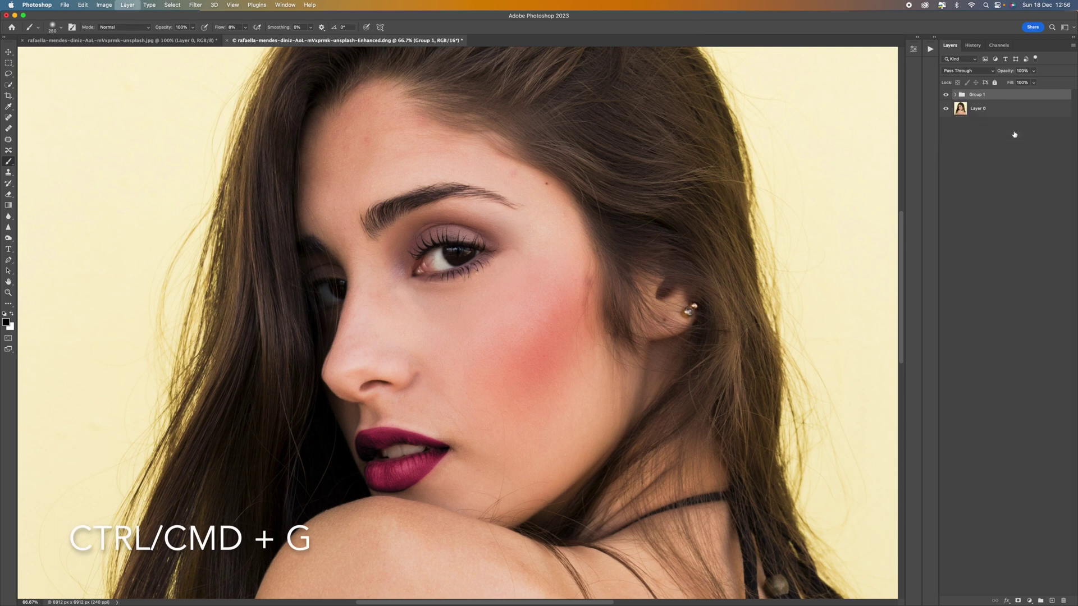
double_click(976, 95)
text(make up)
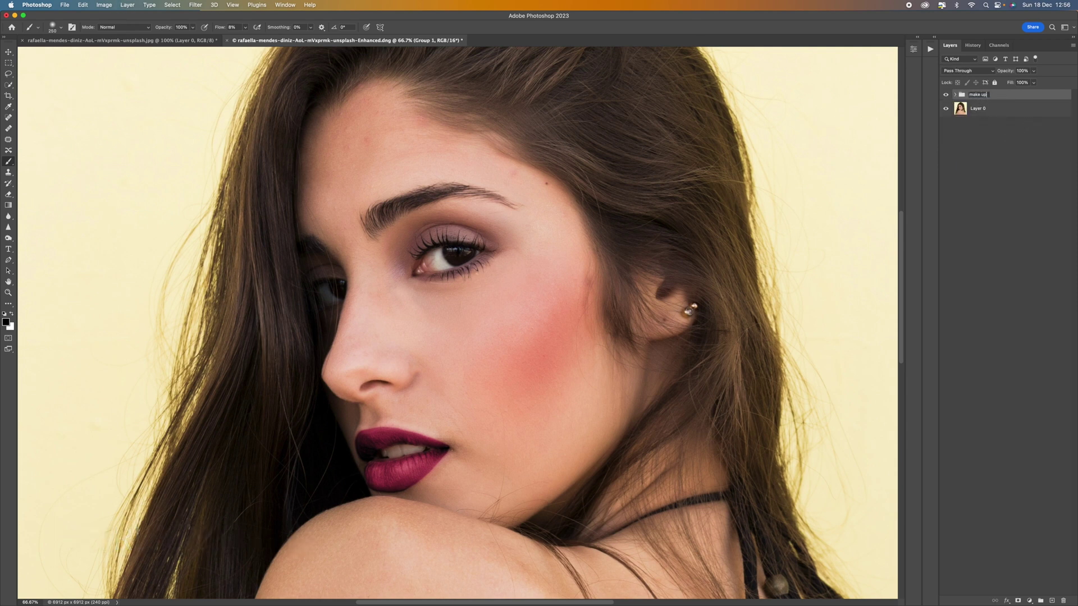
key(Return)
- Lower the make up group's opacity to about 92% and compare the portrait with and without the group
click(1033, 71)
mouse_move(1035, 81)
mouse_down()
mouse_move(968, 83)
mouse_move(1076, 84)
mouse_move(1031, 84)
mouse_up()
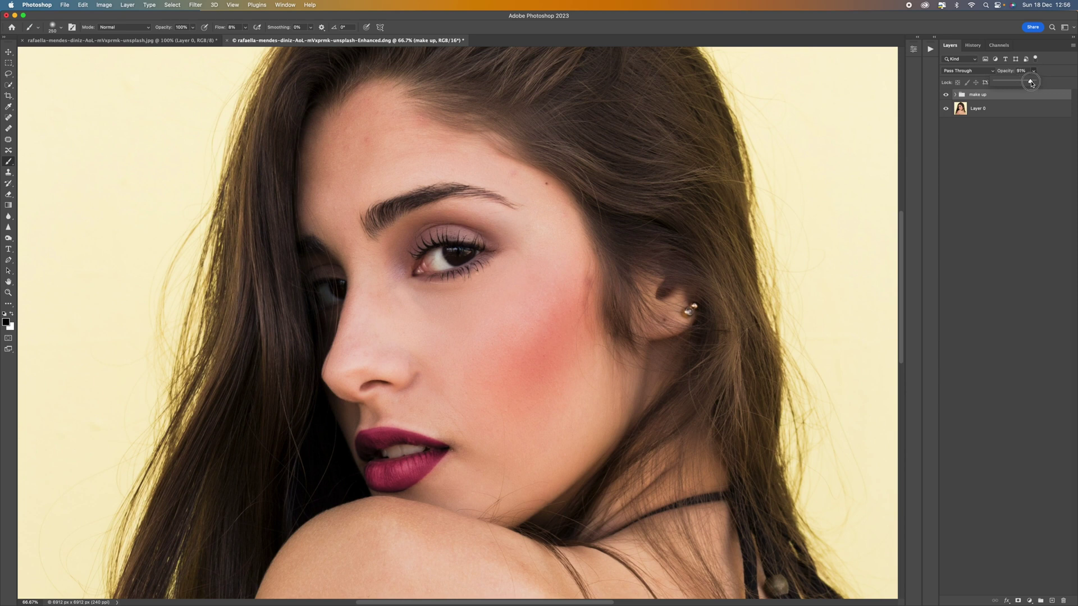
click(945, 94)
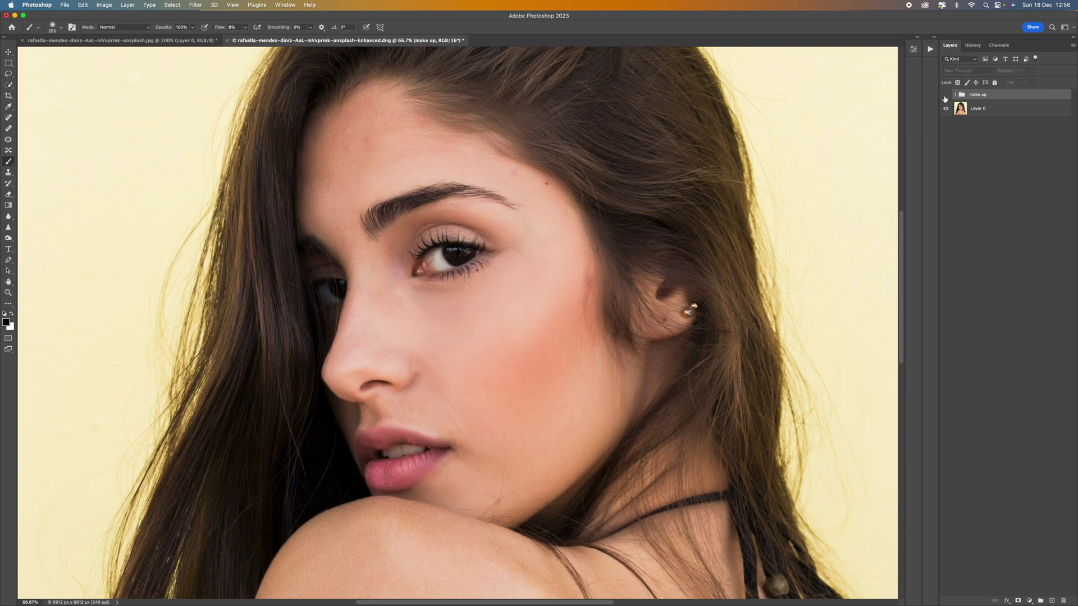
click(945, 97)
click(945, 96)
click(945, 96)
- Expand the make up group and reduce the lips layer's opacity to about 64% for a softer lipstick
click(954, 94)
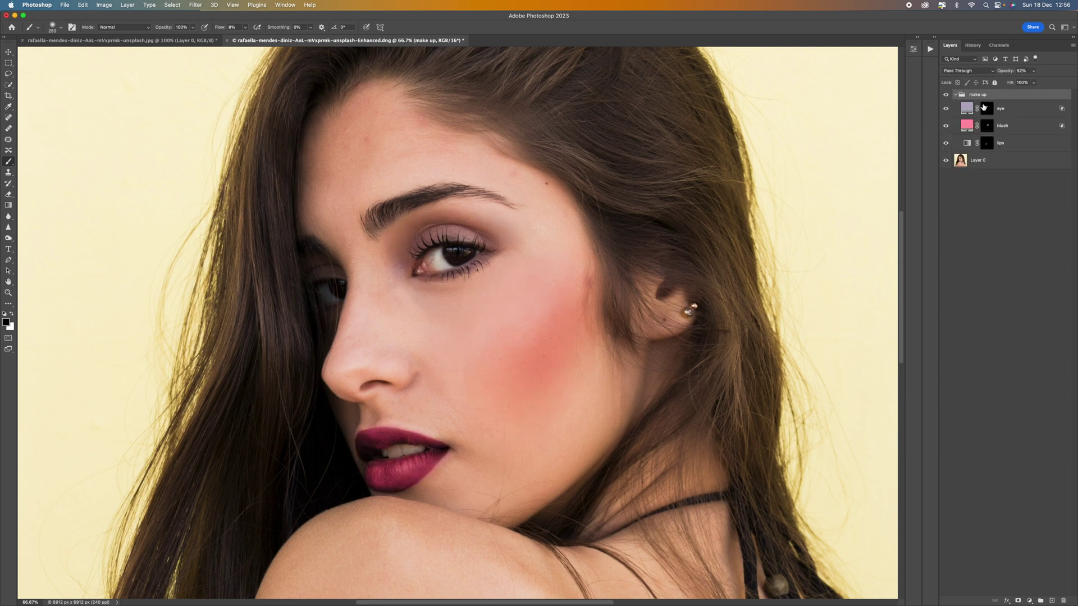
click(995, 144)
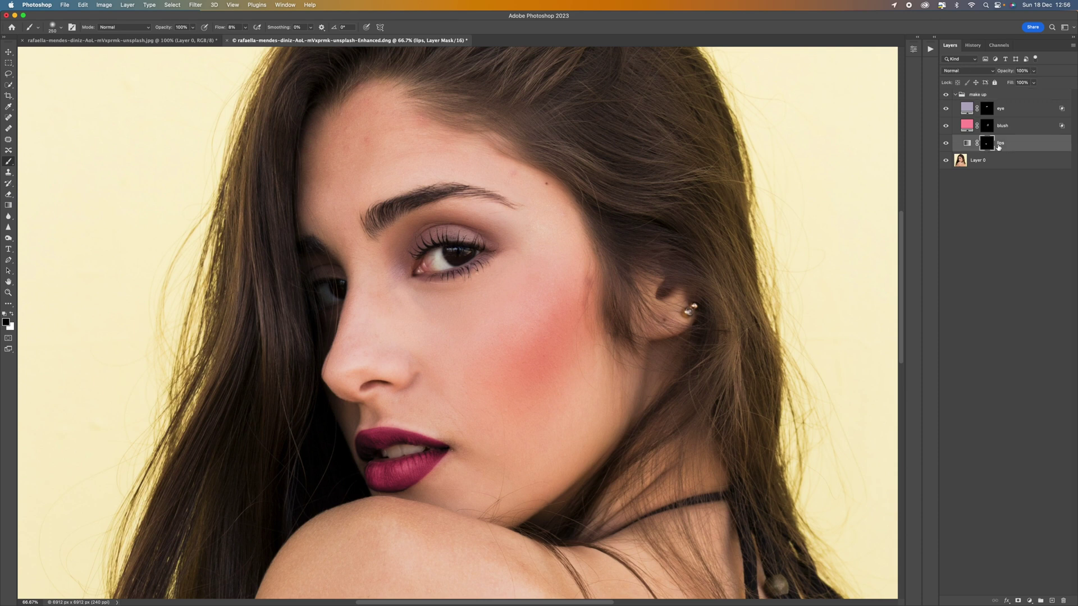
click(1033, 72)
drag(1033, 82, 1020, 83)
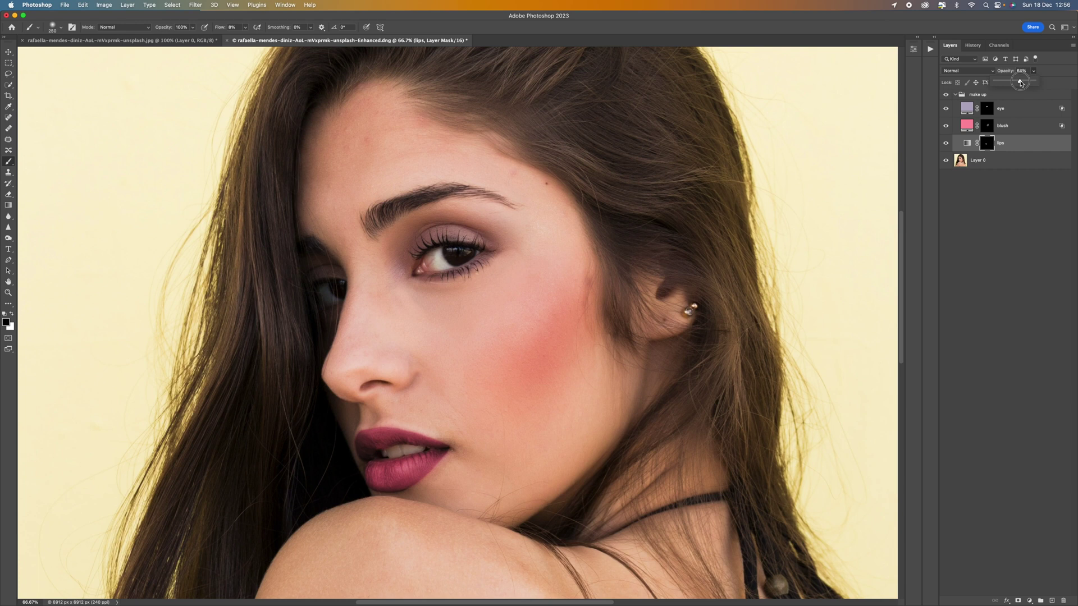
- Collapse the make up group, set its opacity to 100% and deselect all layers
click(955, 95)
click(1034, 70)
drag(1036, 83, 1040, 83)
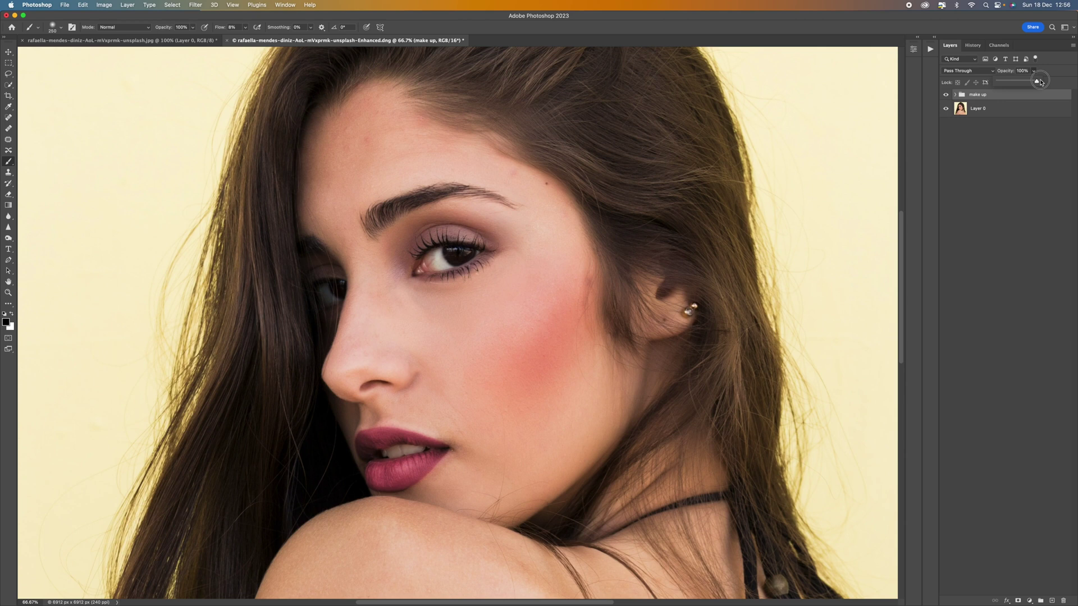
click(1041, 161)
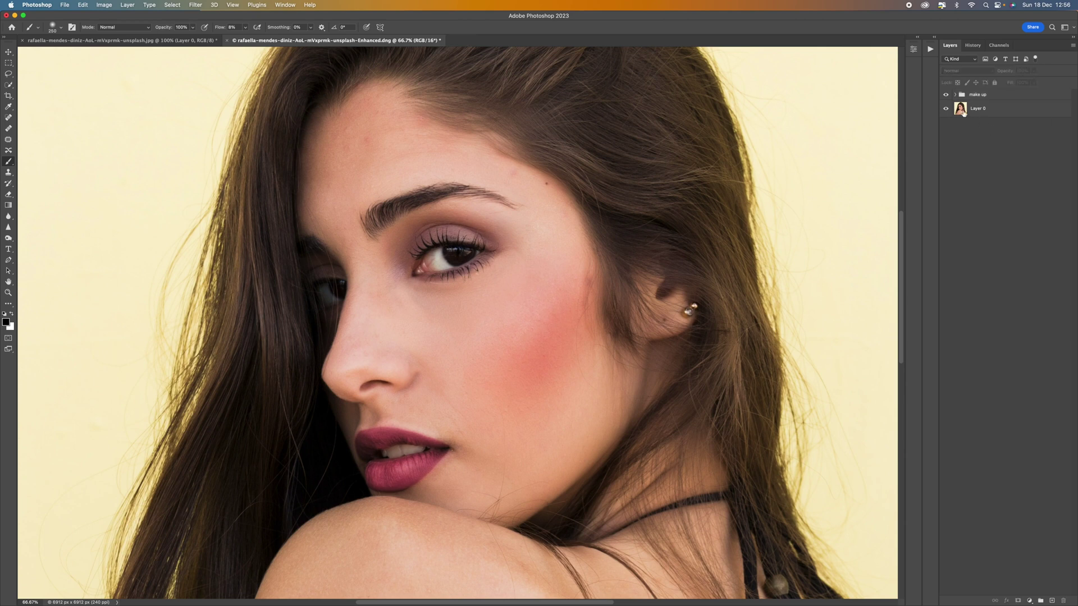
- Compare the portrait with and without the make up group, both in a wider view and closer on the face
key(super+minus)
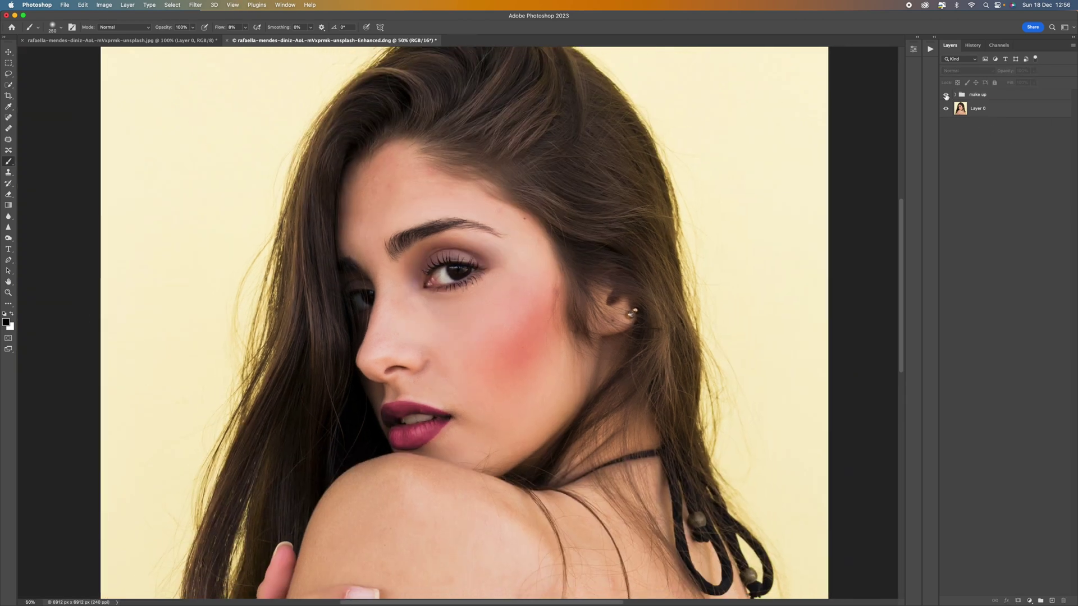
click(945, 95)
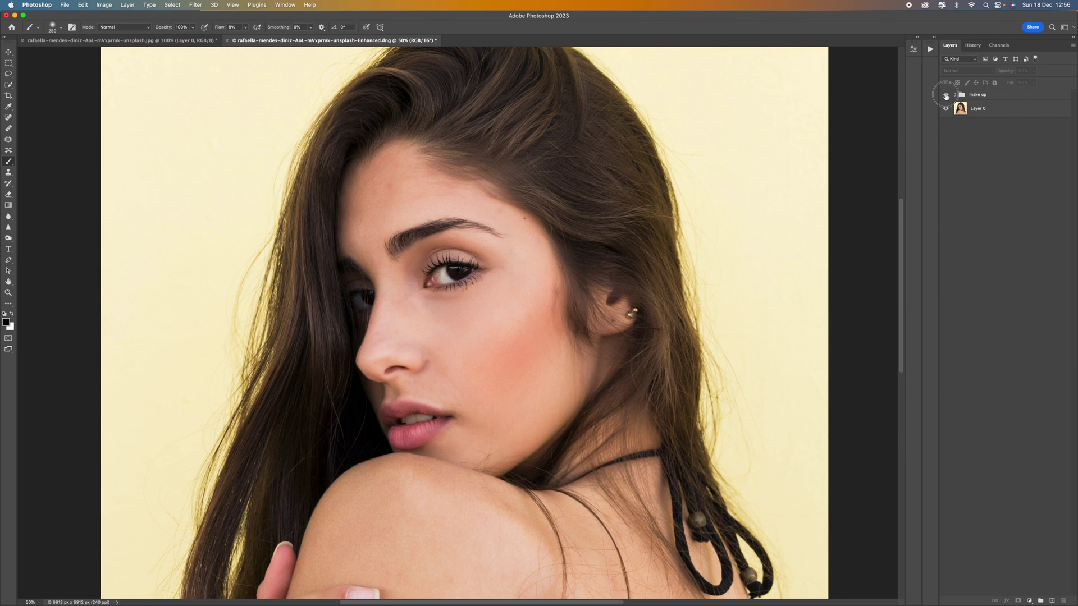
click(946, 96)
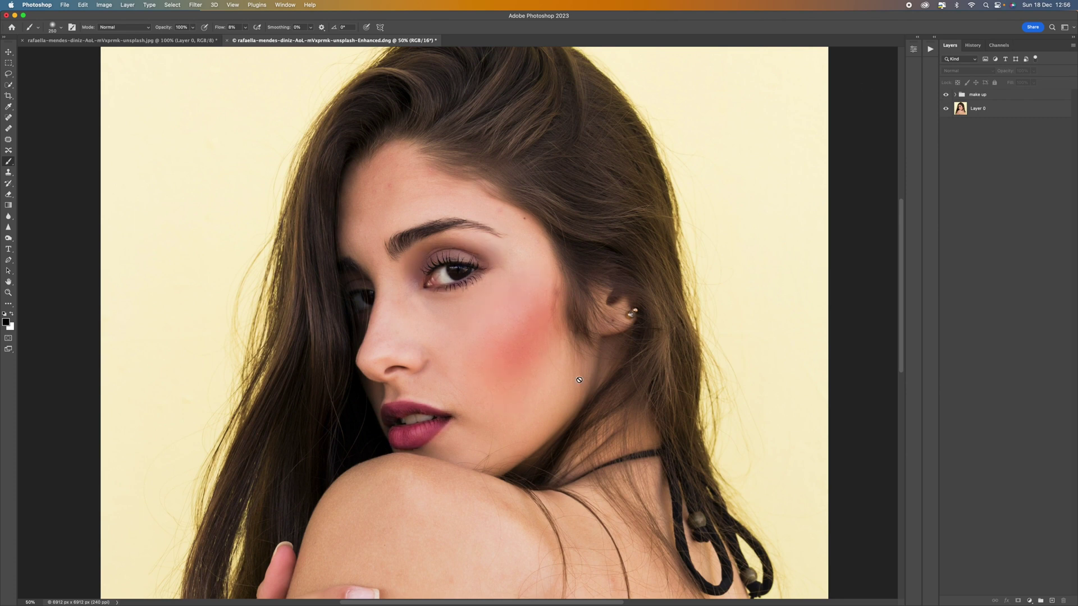
key(super+plus)
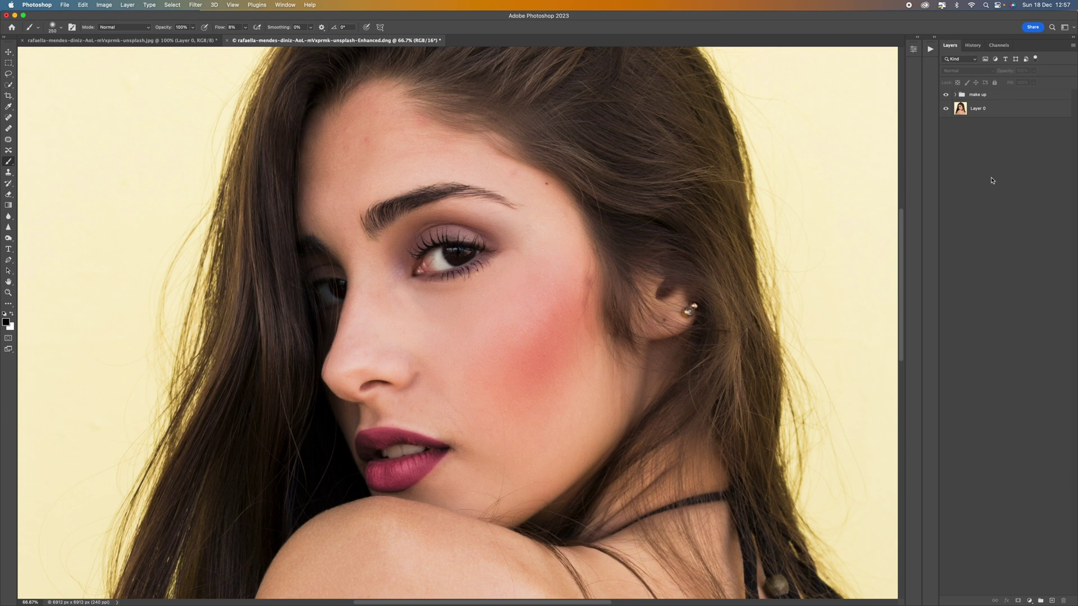
click(946, 95)
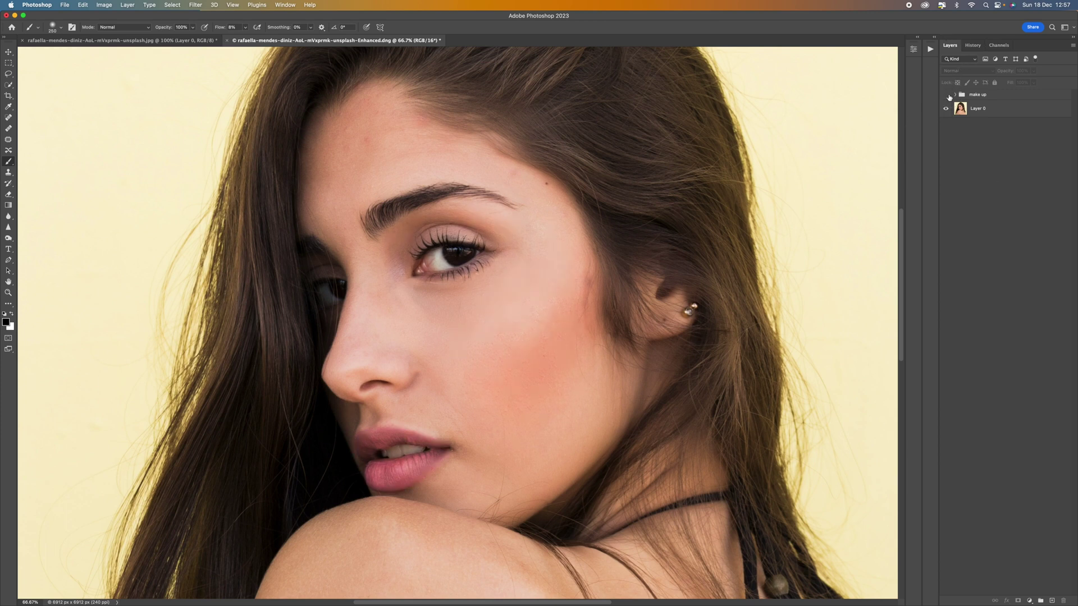
click(946, 95)
key(super+minus)
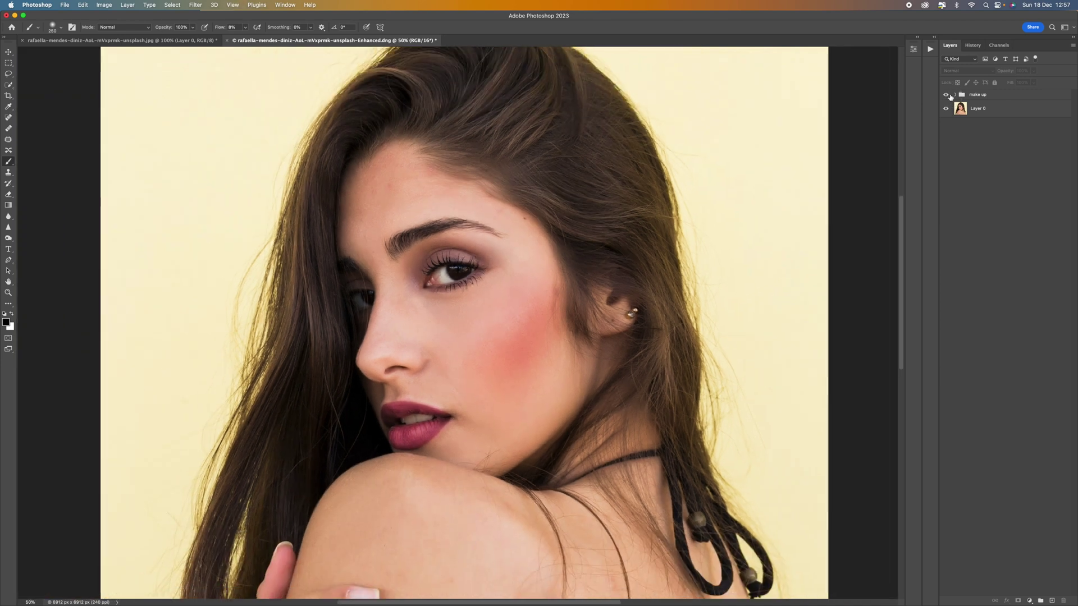
click(946, 95)
click(946, 95)
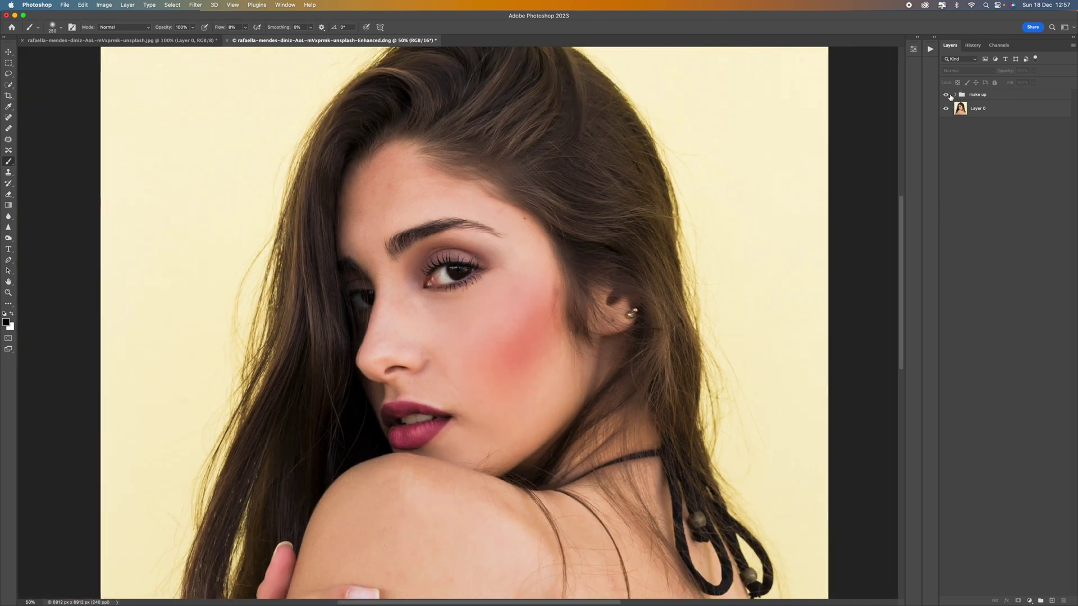